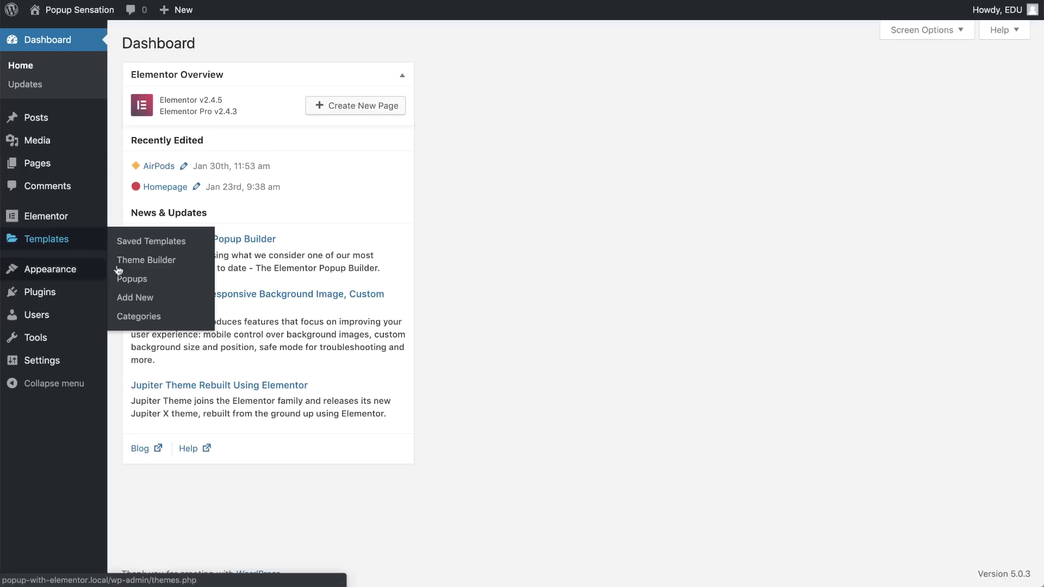
Go to Templates > Popups and start adding a new popup template.
left_click(148, 288)
left_click(214, 44)
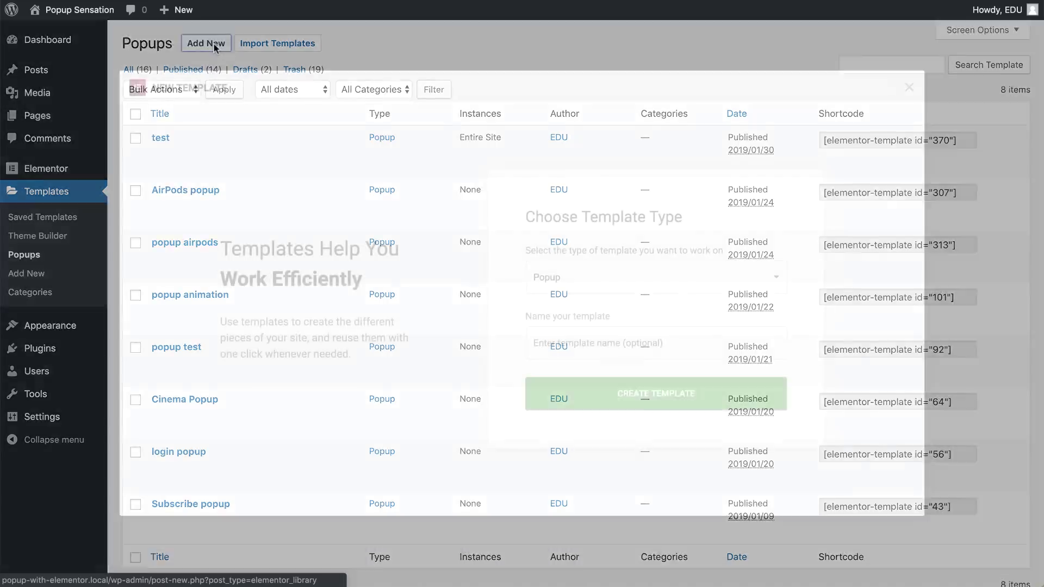
type("hello bar")
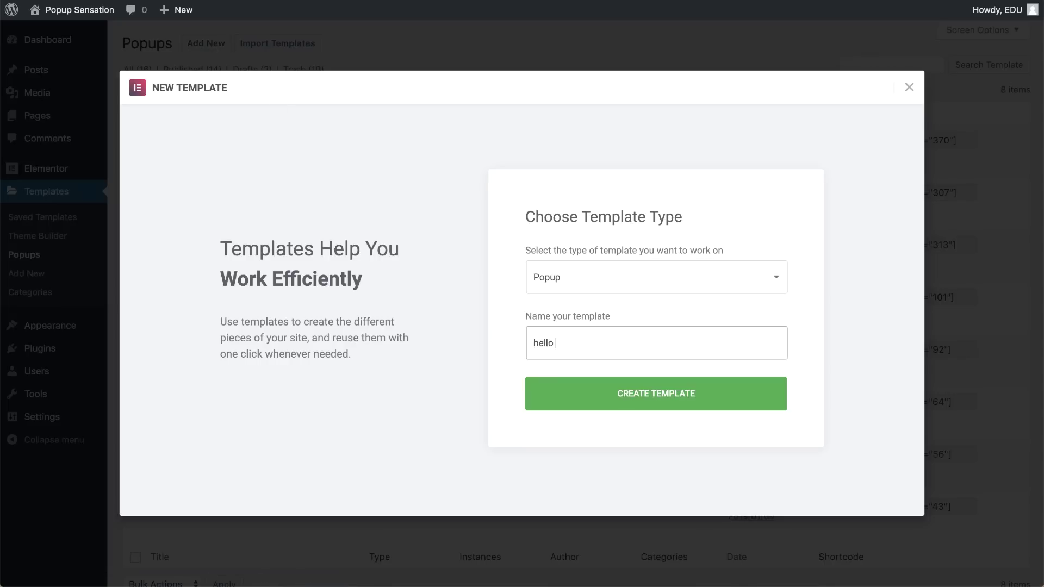
Create the 'hello bar' popup template and dismiss the template library to start blank.
left_click(577, 394)
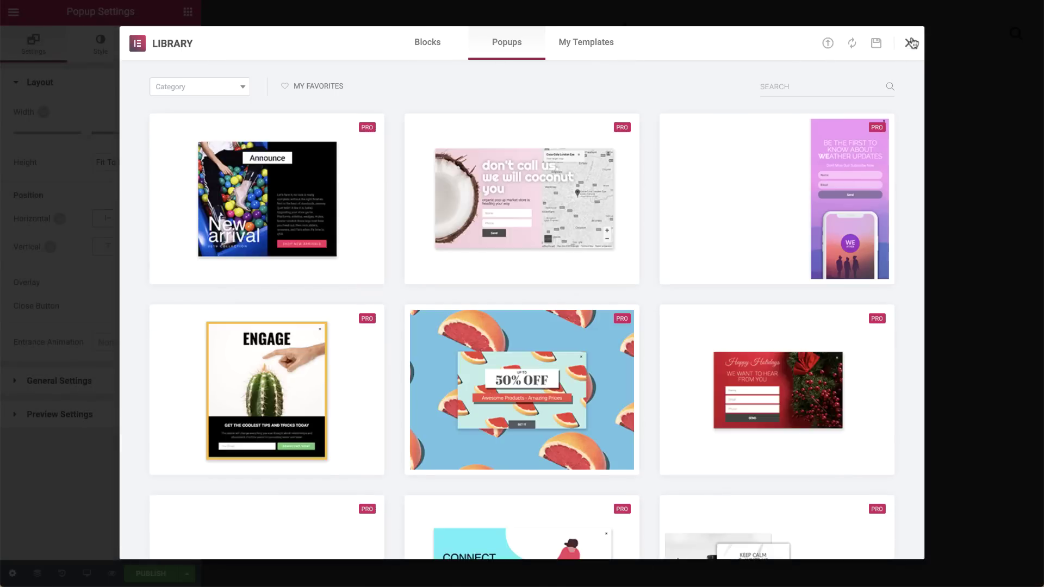
left_click(911, 45)
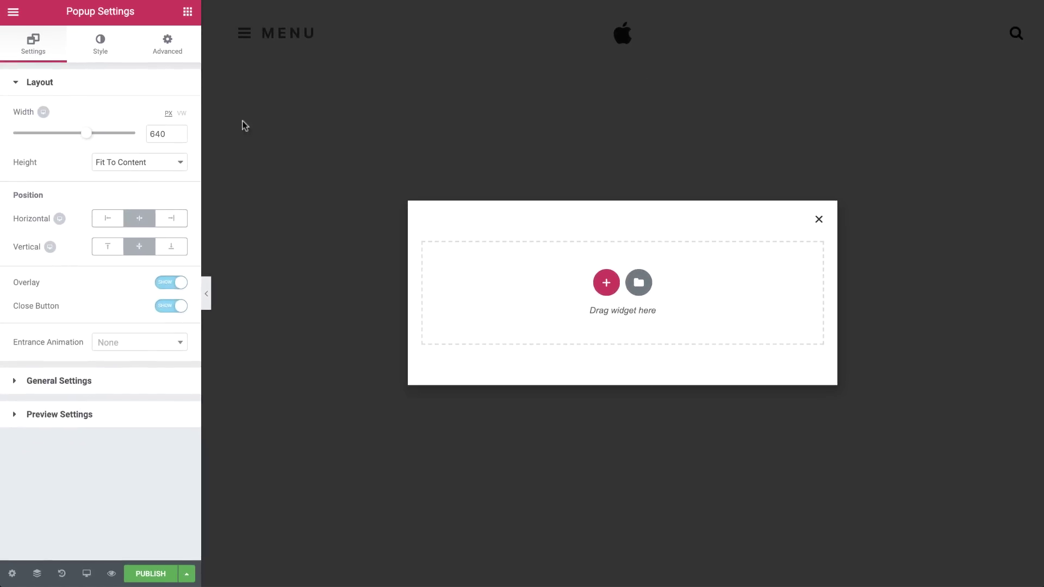
Set the popup width to 100 VW and a custom height of 300px.
left_click(182, 113)
left_click_drag(14, 134, 134, 133)
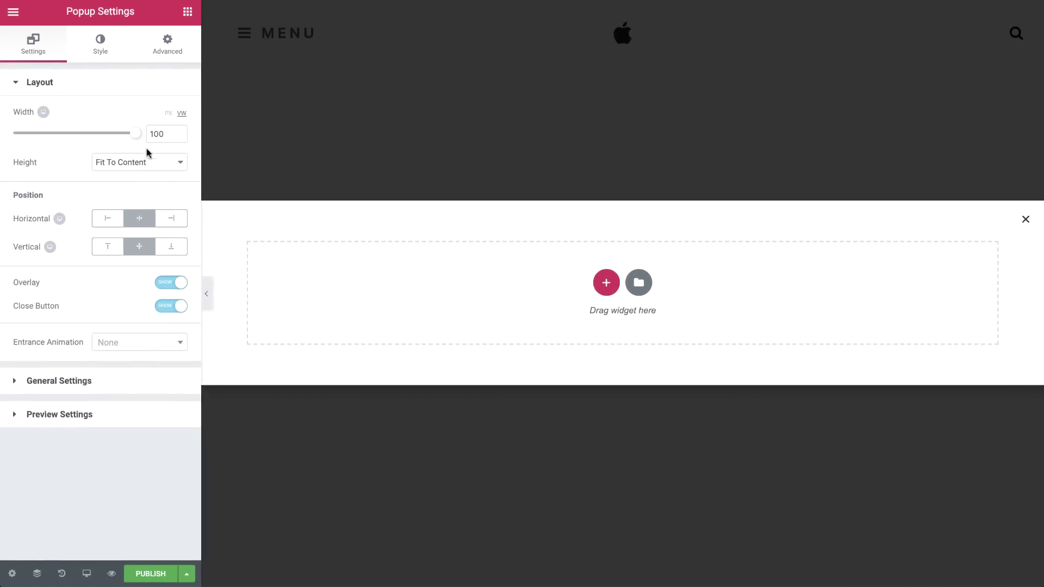
left_click(145, 162)
left_click(147, 185)
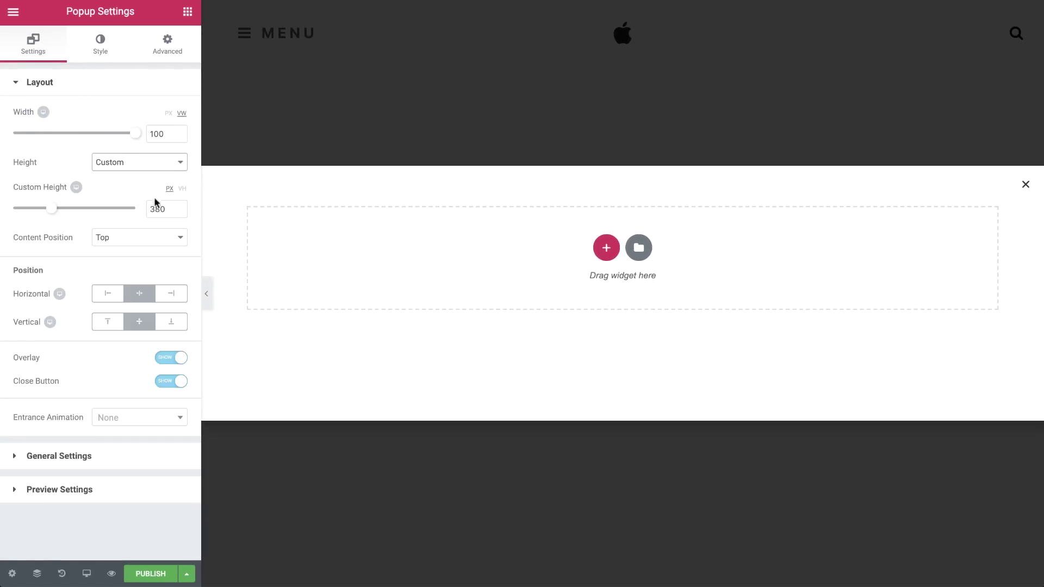
double_click(157, 208)
type("300")
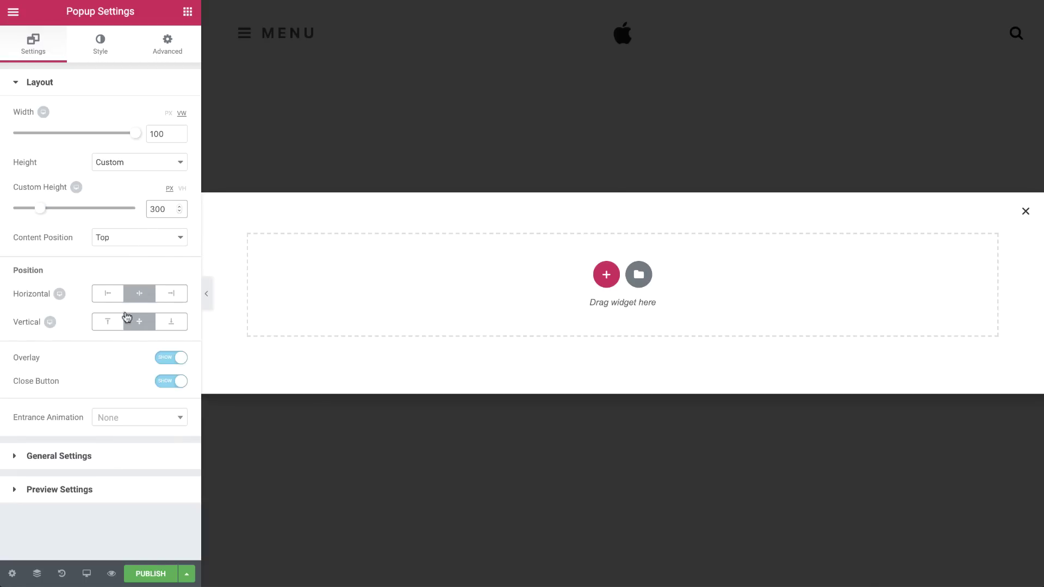
Pin the popup to the top, hide the overlay, and use a Fade In entrance lasting 2.2 seconds.
left_click(108, 322)
left_click(177, 363)
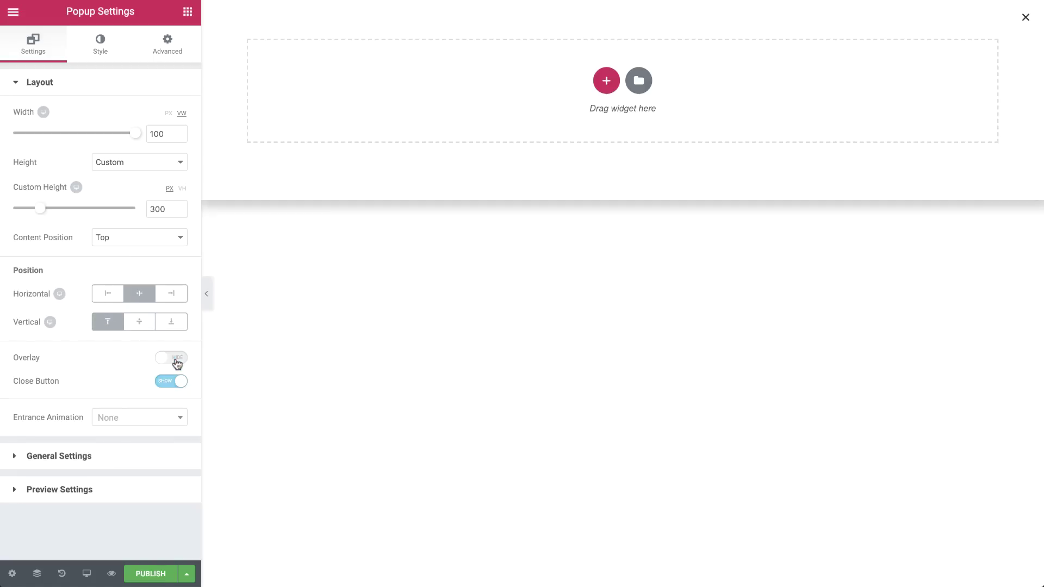
left_click(161, 420)
left_click(163, 477)
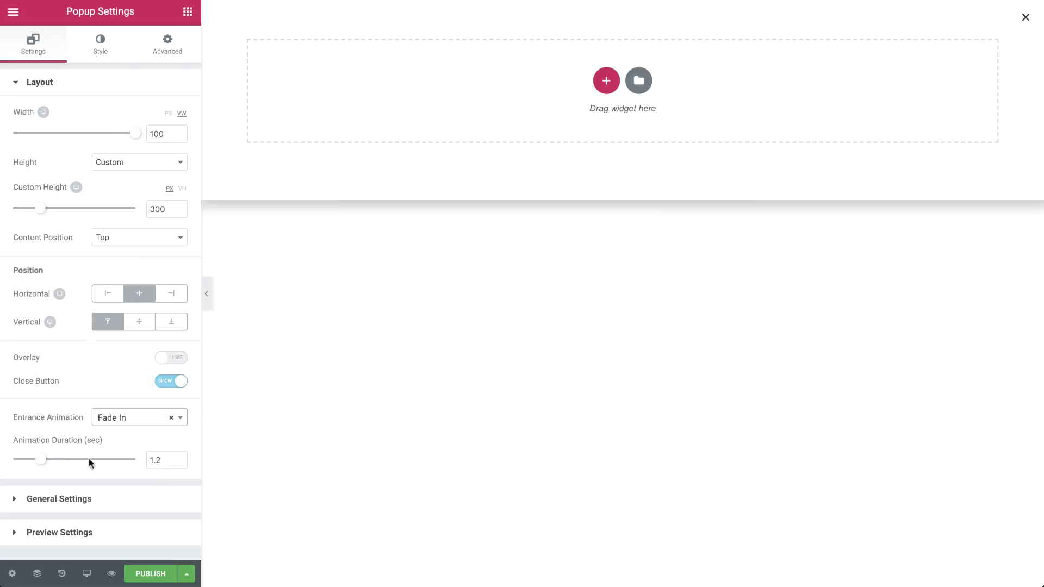
left_click_drag(41, 462, 64, 466)
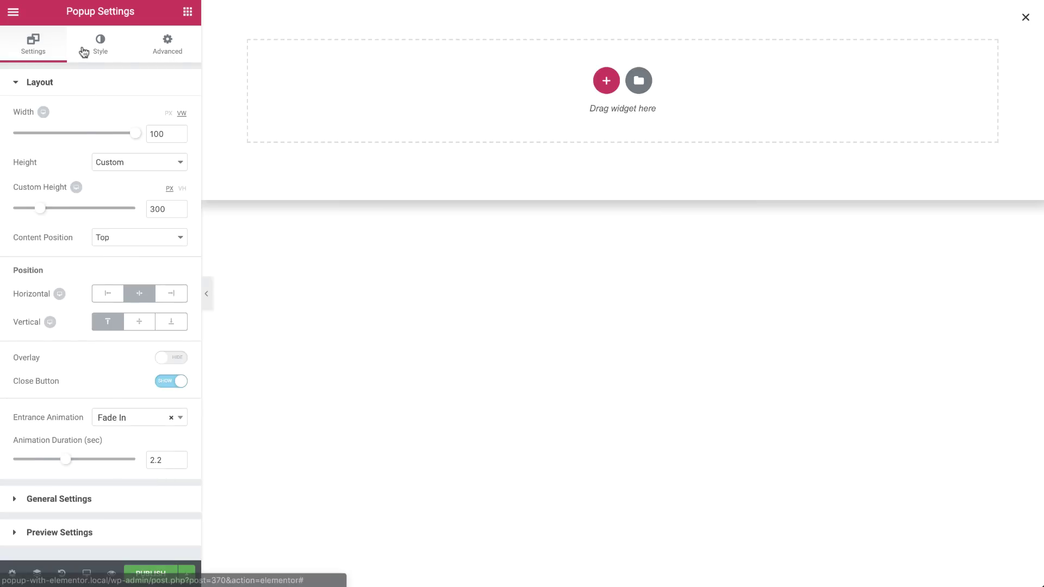
Check the popup's background colour options in Style and leave them unchanged.
left_click(82, 51)
left_click(117, 114)
left_click(170, 145)
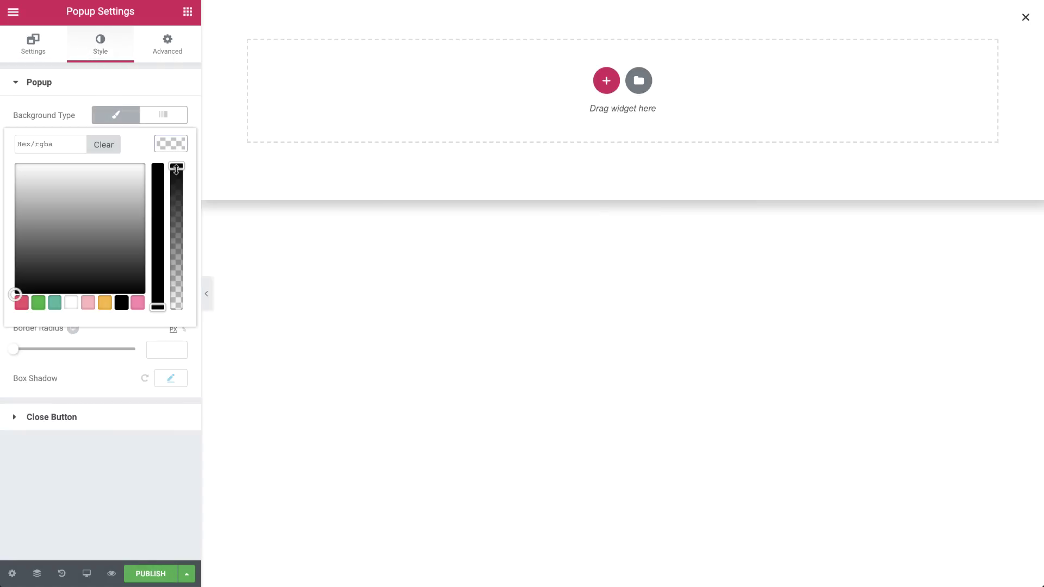
left_click(165, 146)
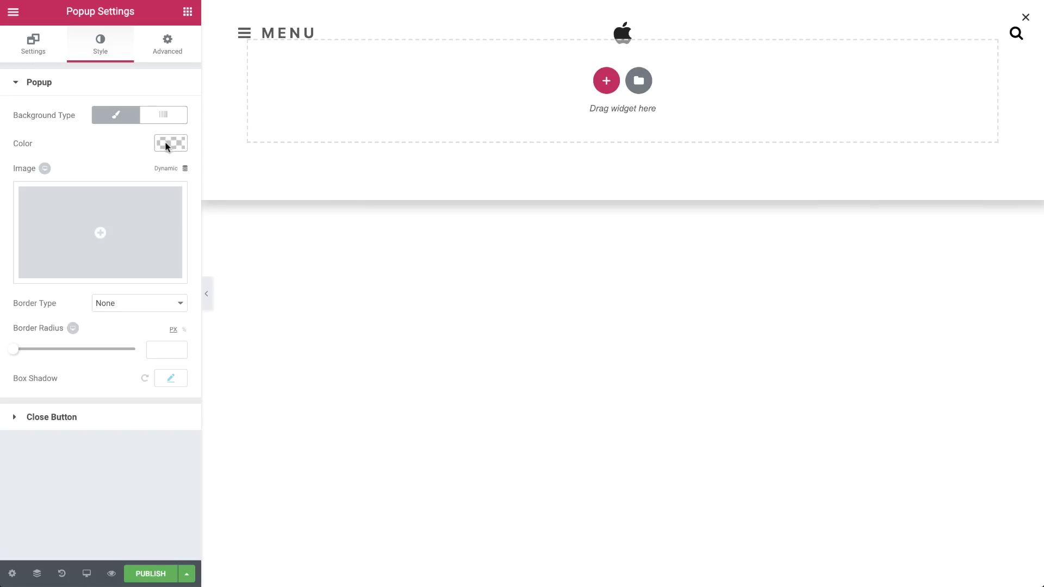
Set the close button to vertical 20, horizontal 4, size 30, and popup padding 30px.
left_click(140, 418)
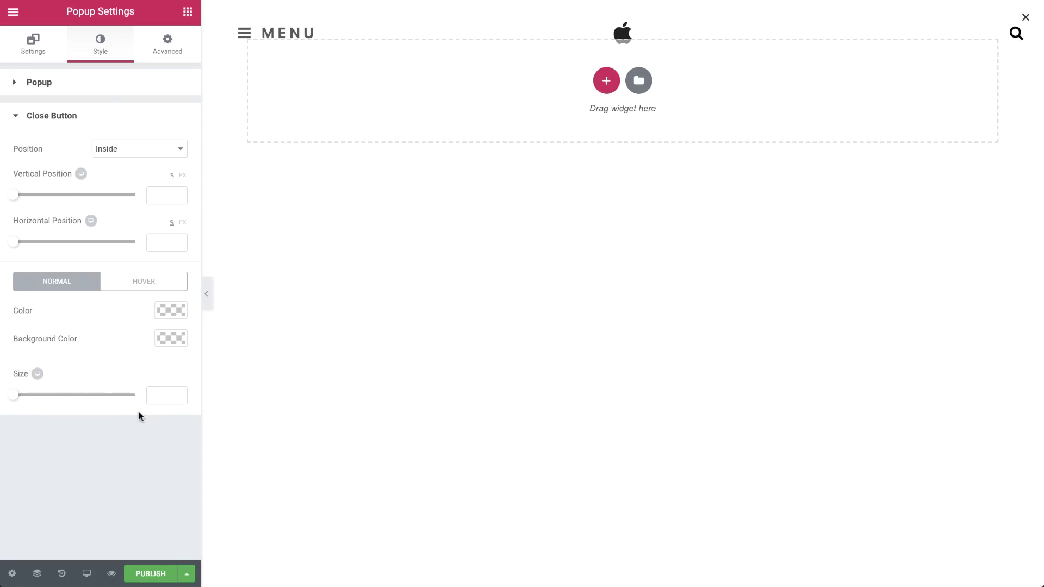
type("20")
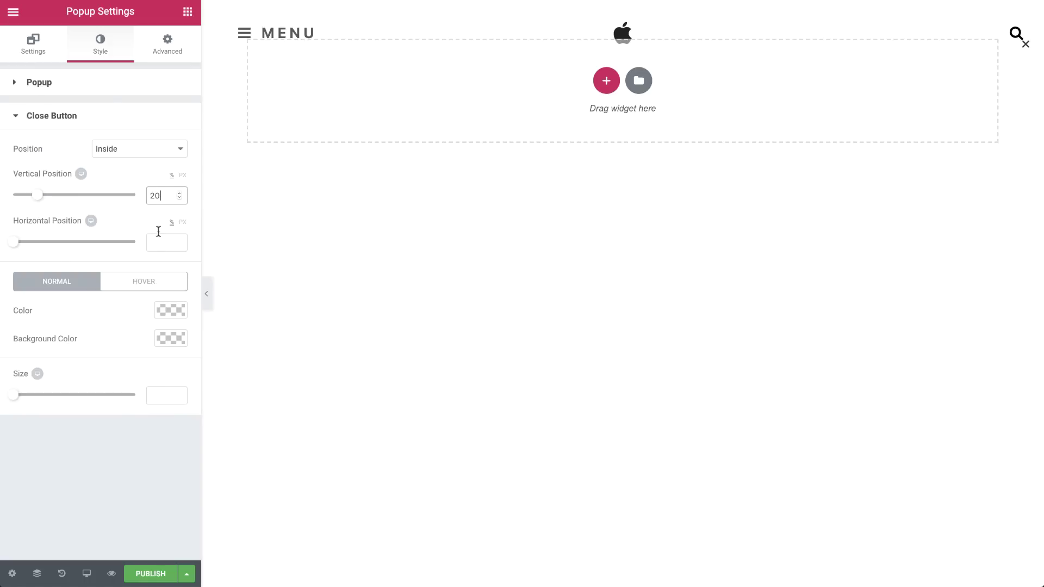
left_click(158, 242)
type("4")
left_click(167, 395)
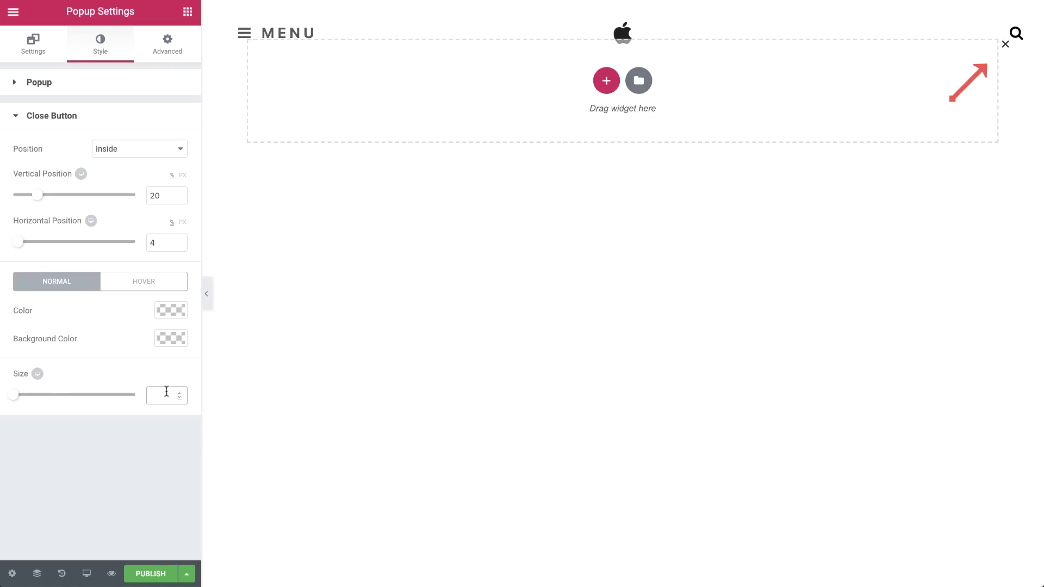
type("30")
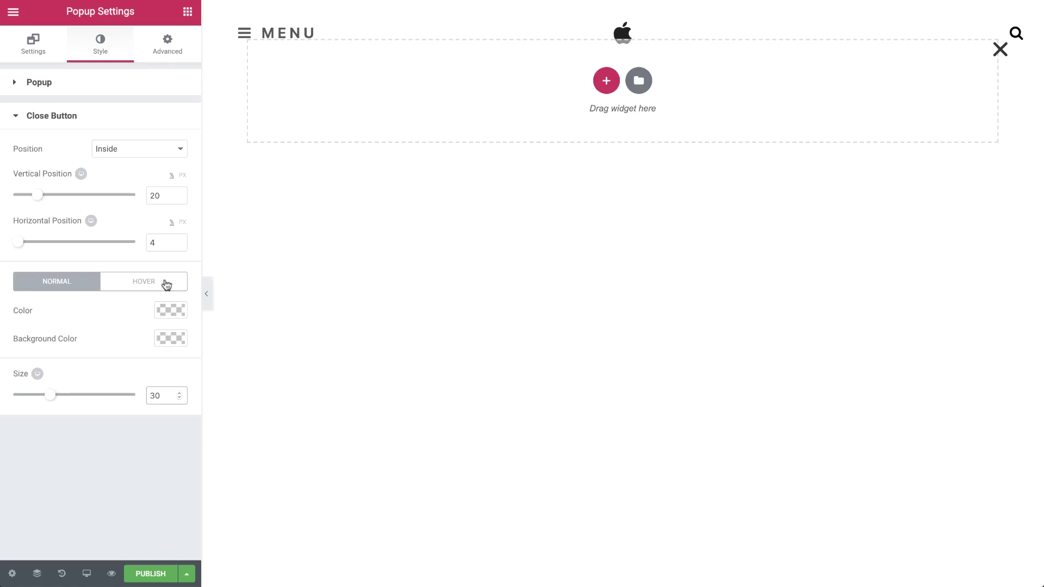
left_click(163, 57)
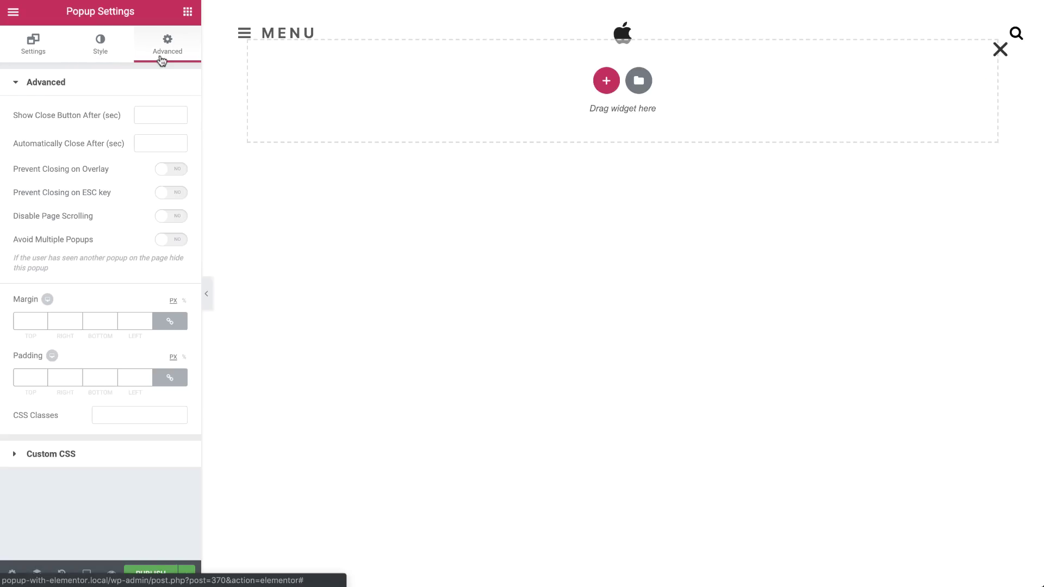
mouse_move(30, 378)
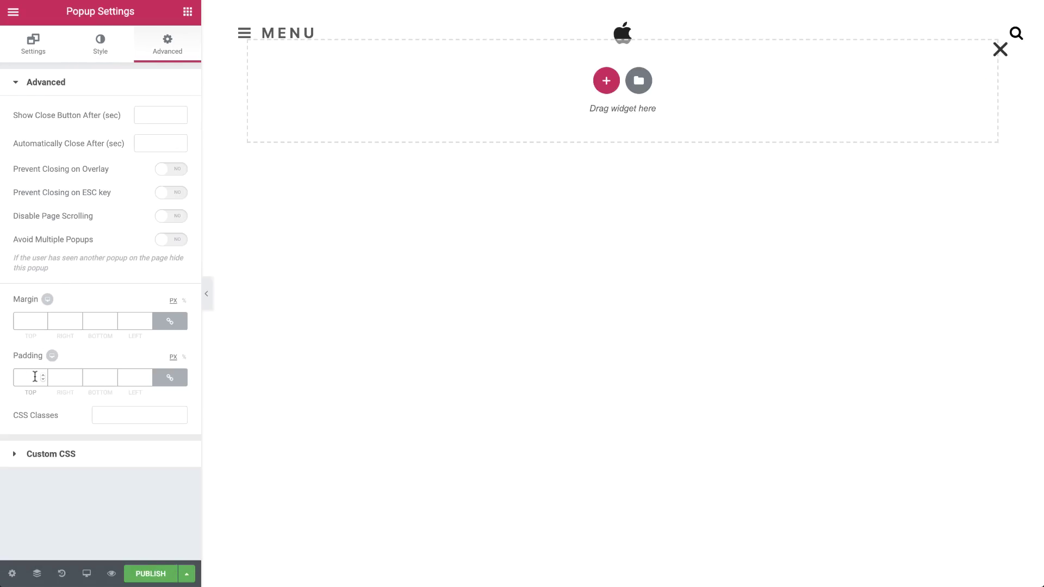
type("30")
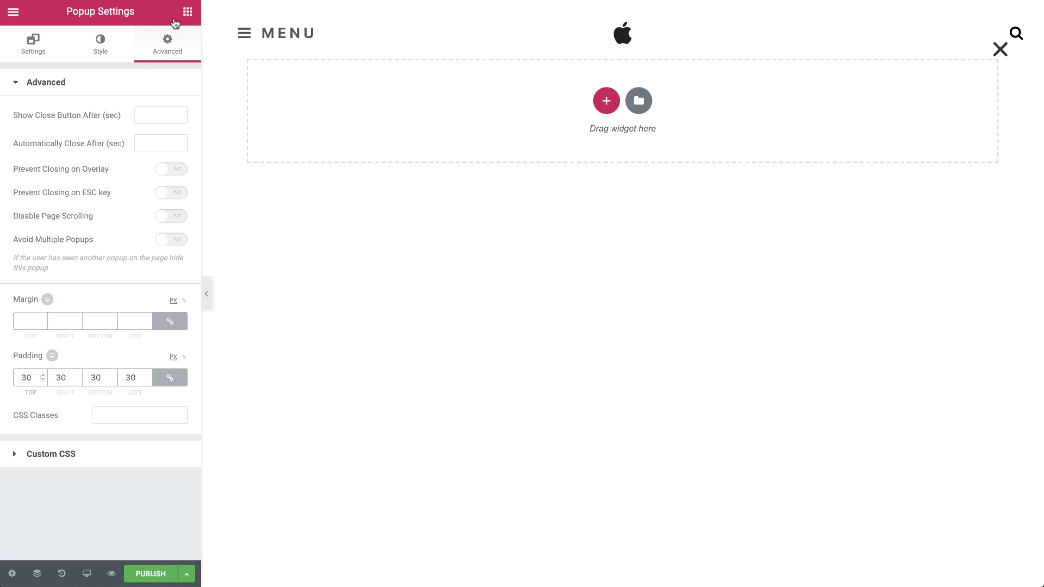
left_click(187, 12)
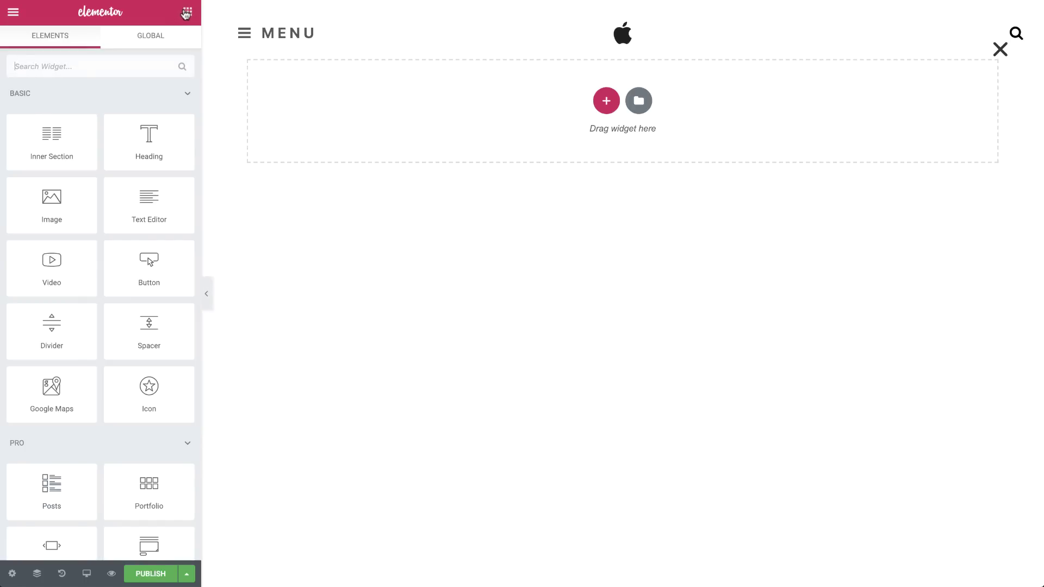
Add a four-column section with a light grey solid background.
left_click(606, 101)
left_click(657, 137)
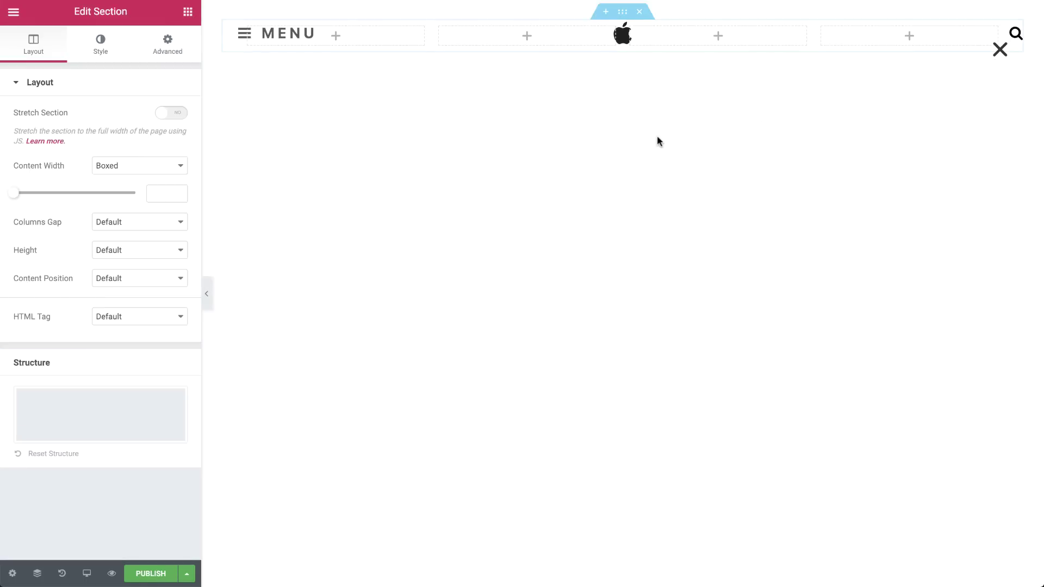
left_click(120, 283)
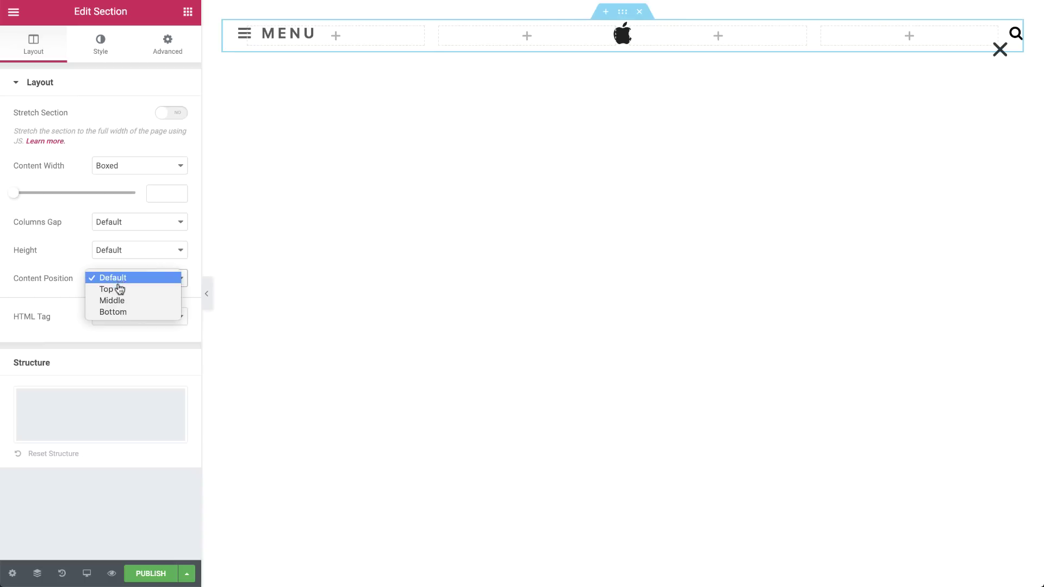
left_click(90, 44)
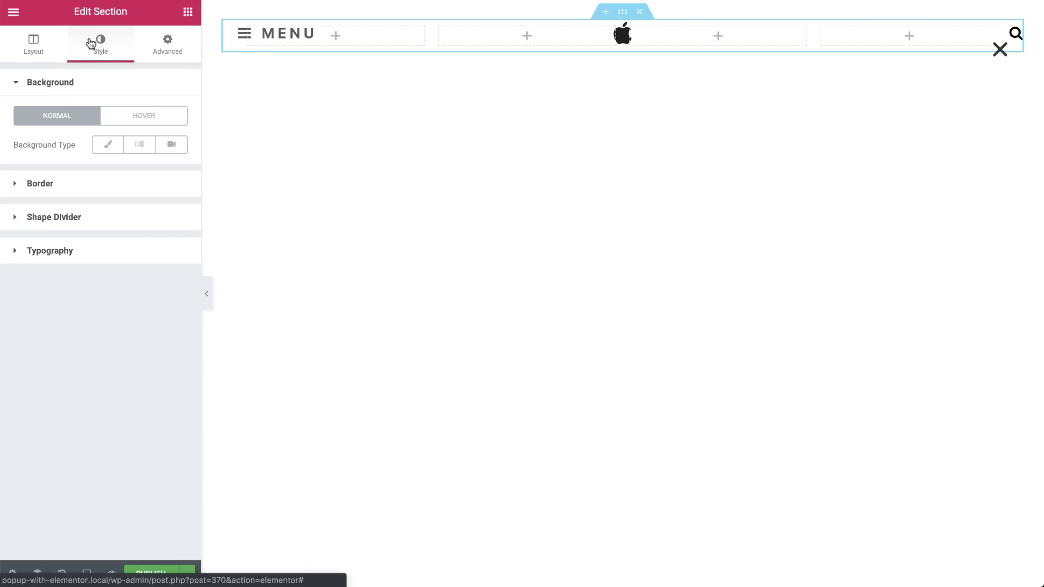
left_click(107, 145)
left_click(175, 174)
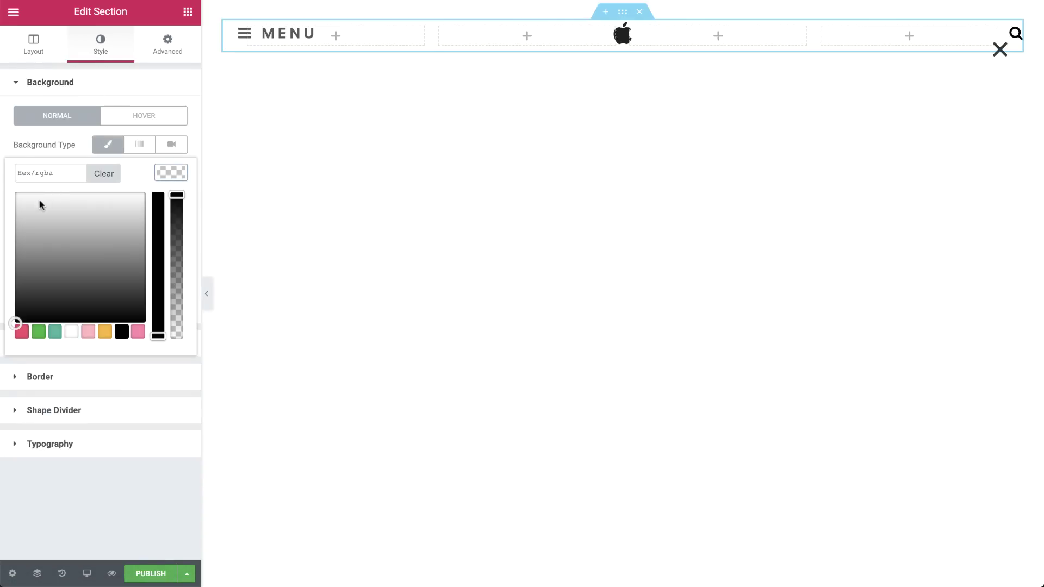
left_click_drag(40, 205, 10, 204)
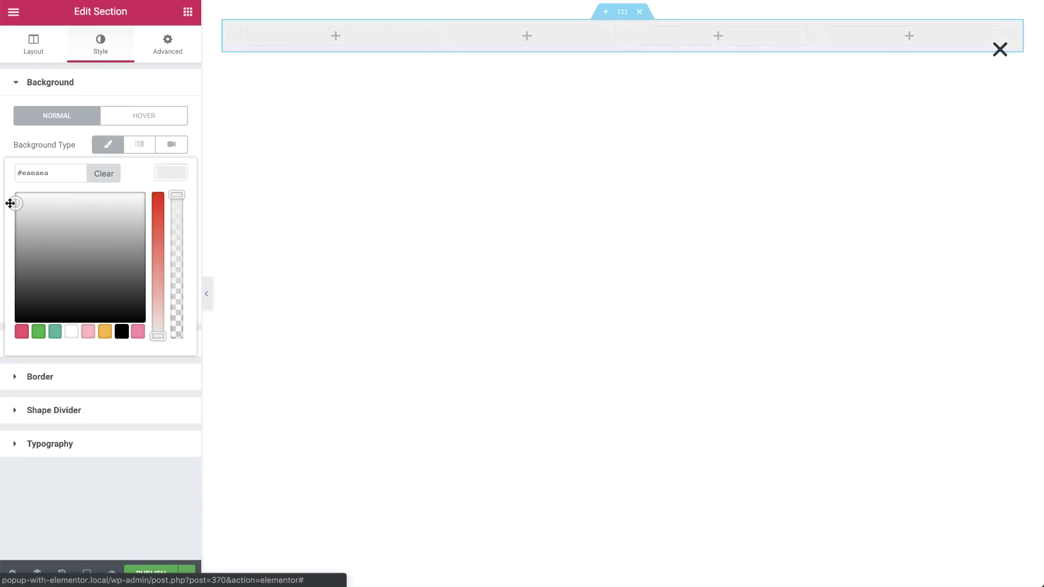
left_click(170, 172)
Add a Heading 'Get 80% OFF on your first order' in column one with font weight 200.
left_click(187, 11)
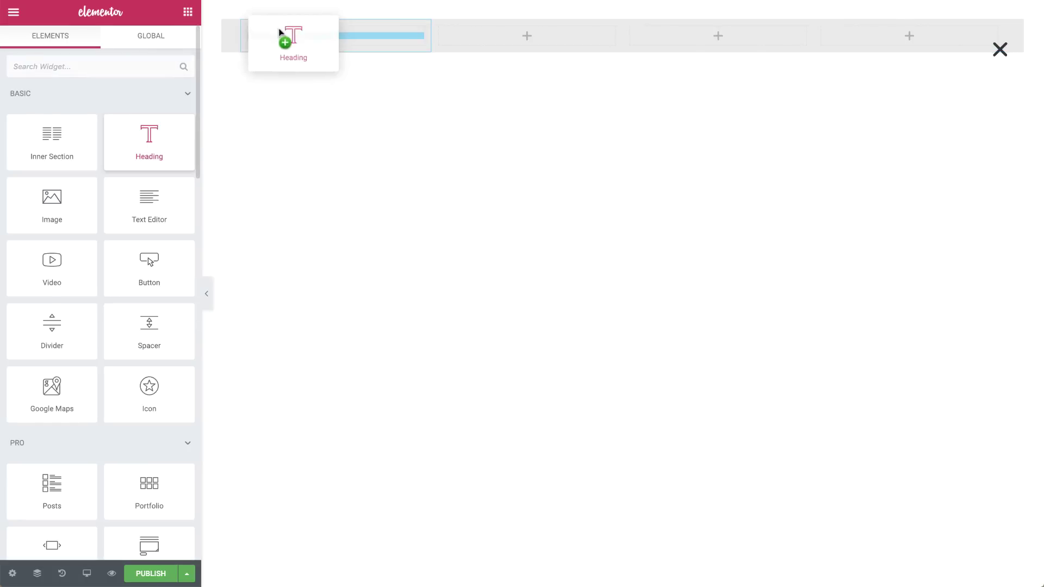
left_click_drag(149, 140, 336, 36)
type("Get 80% OFF on your first order")
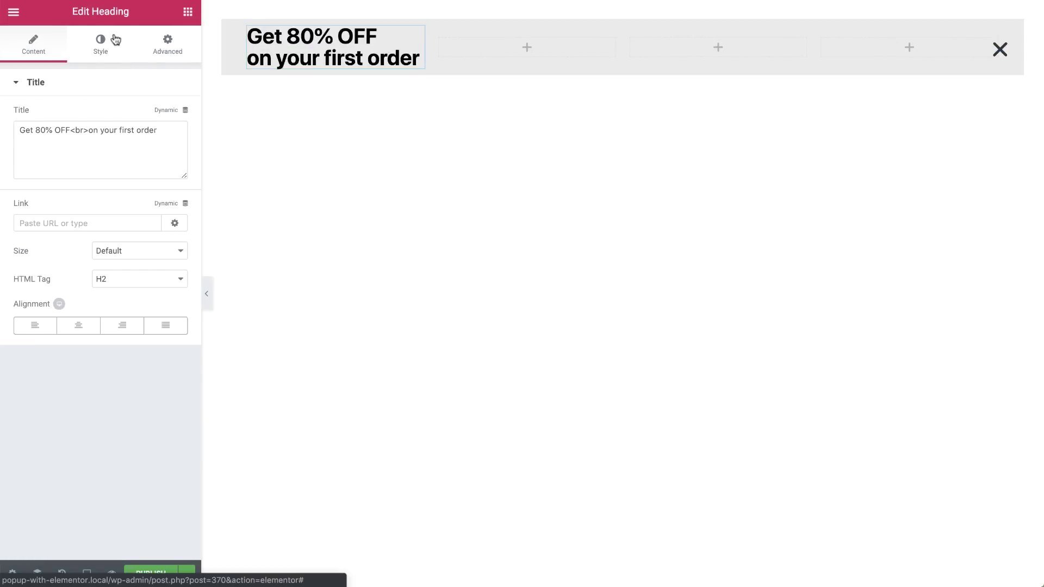
left_click(101, 45)
left_click(171, 143)
left_click(135, 254)
left_click(131, 161)
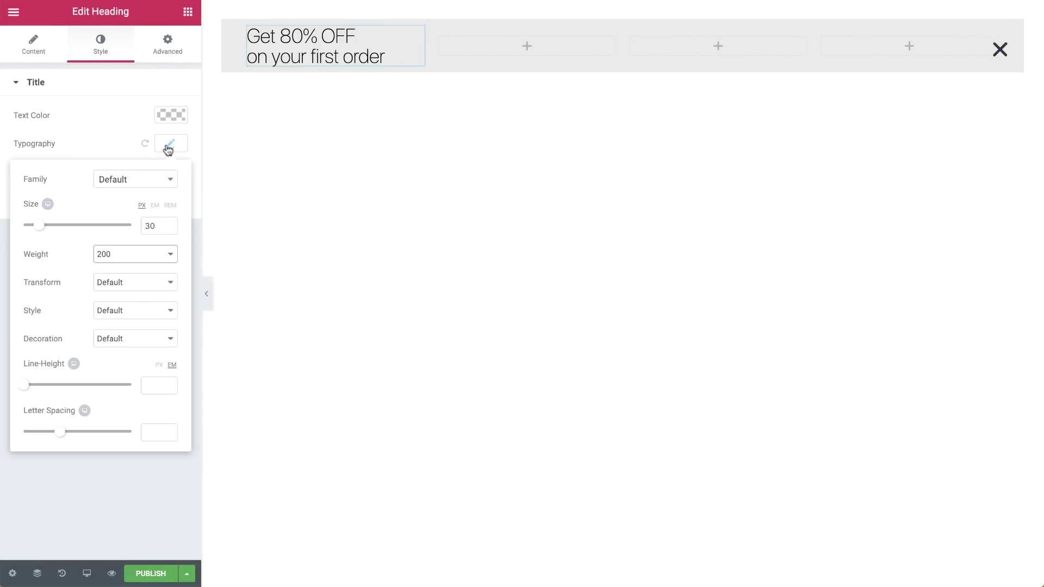
Make '80% OFF' bold within the heading text.
left_click(385, 57)
left_click_drag(280, 36, 355, 45)
left_click(290, 67)
left_click(296, 119)
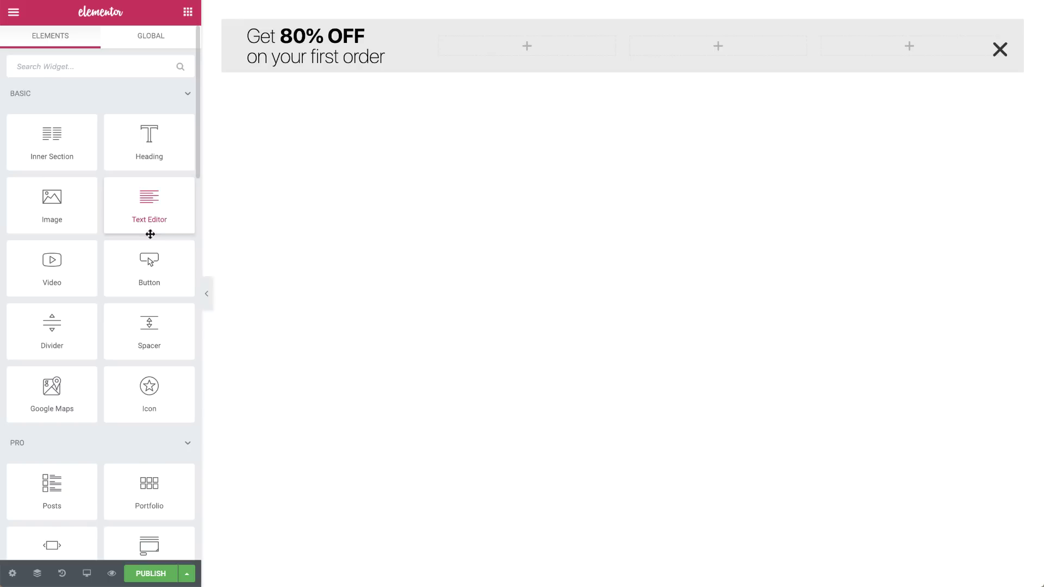
Add a Button under the heading reading 'Buy now!' with black text.
left_click_drag(149, 245, 273, 70)
triple_click(144, 156)
type("Buy")
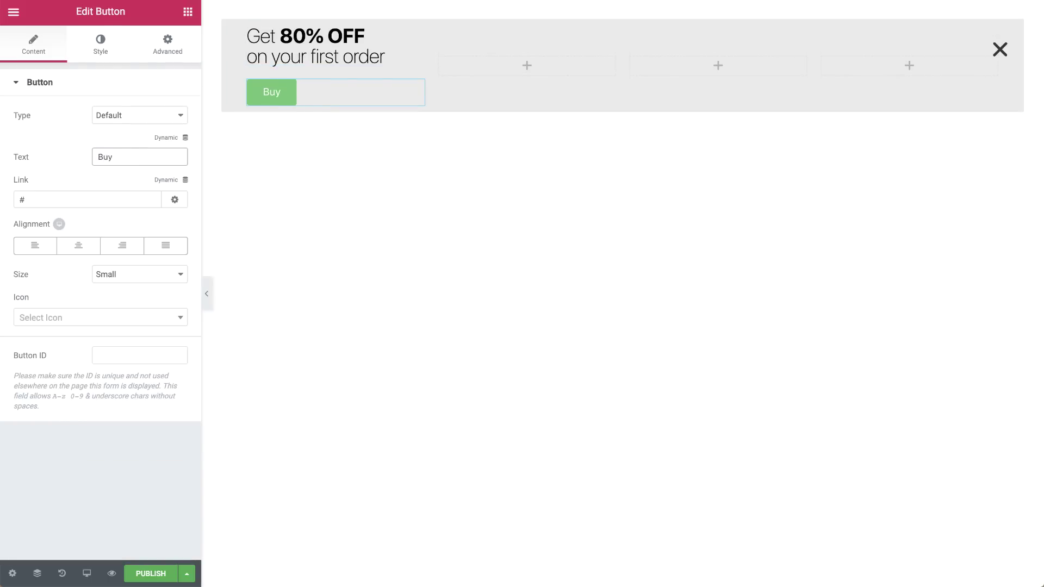
type(" now!")
left_click(100, 45)
left_click(171, 172)
left_click(122, 332)
left_click(171, 172)
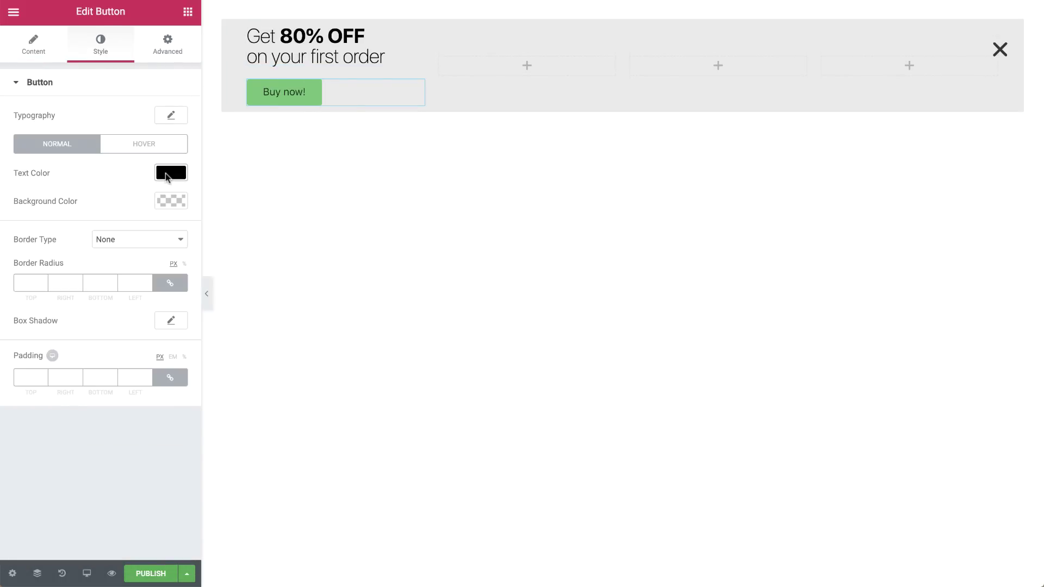
Clear the button background, add a 1px solid bottom border, bottom padding 5 and lighter weight.
left_click(177, 201)
left_click(160, 240)
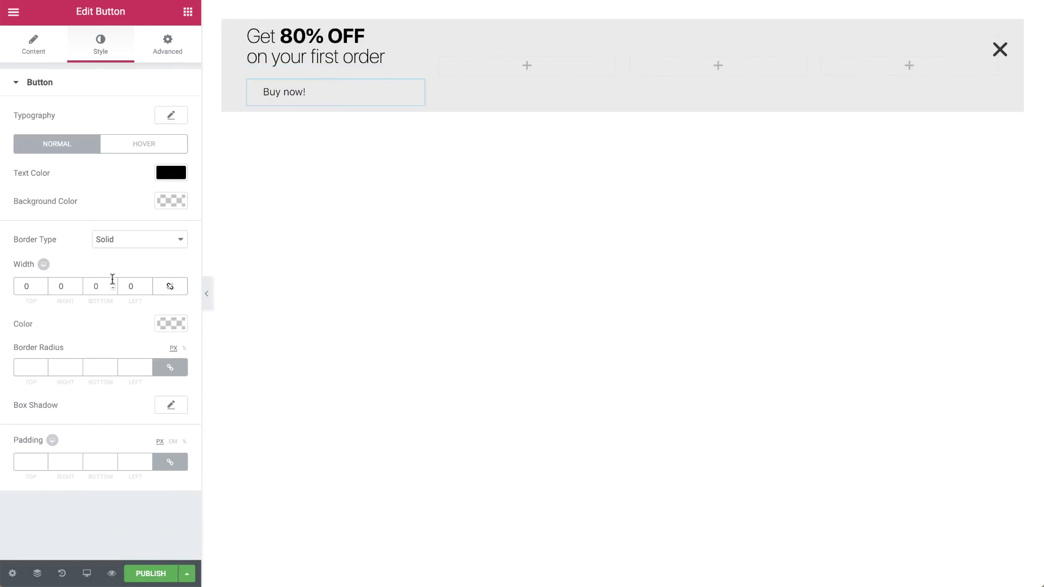
left_click(96, 286)
type("1")
left_click(171, 368)
left_click(170, 461)
left_click(98, 462)
type("5")
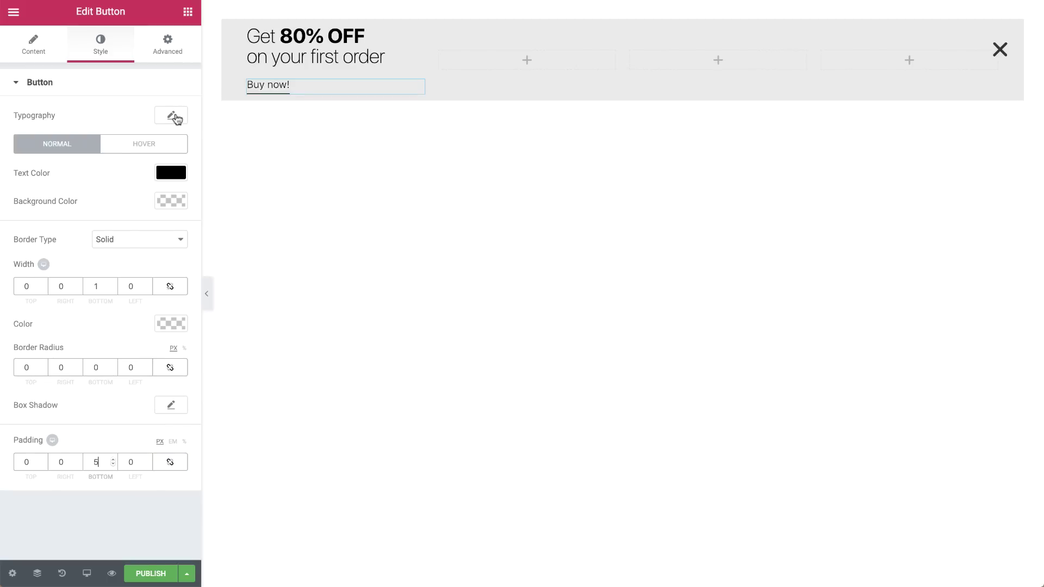
left_click(172, 115)
left_click(122, 227)
left_click(114, 169)
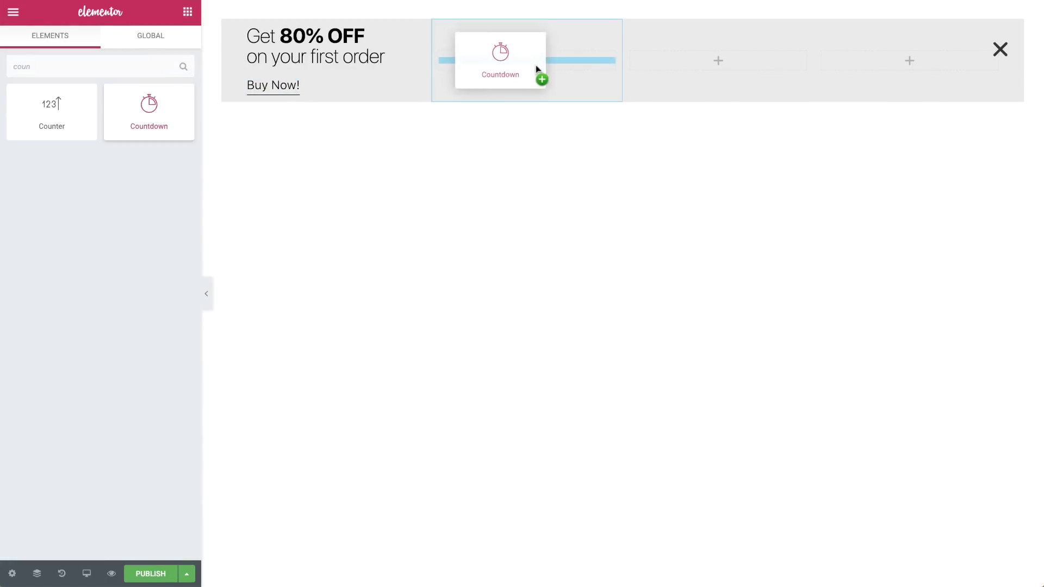
Add a Countdown to column two and widen its column so the boxes fit.
left_click_drag(163, 115, 541, 74)
left_click_drag(796, 77, 920, 81)
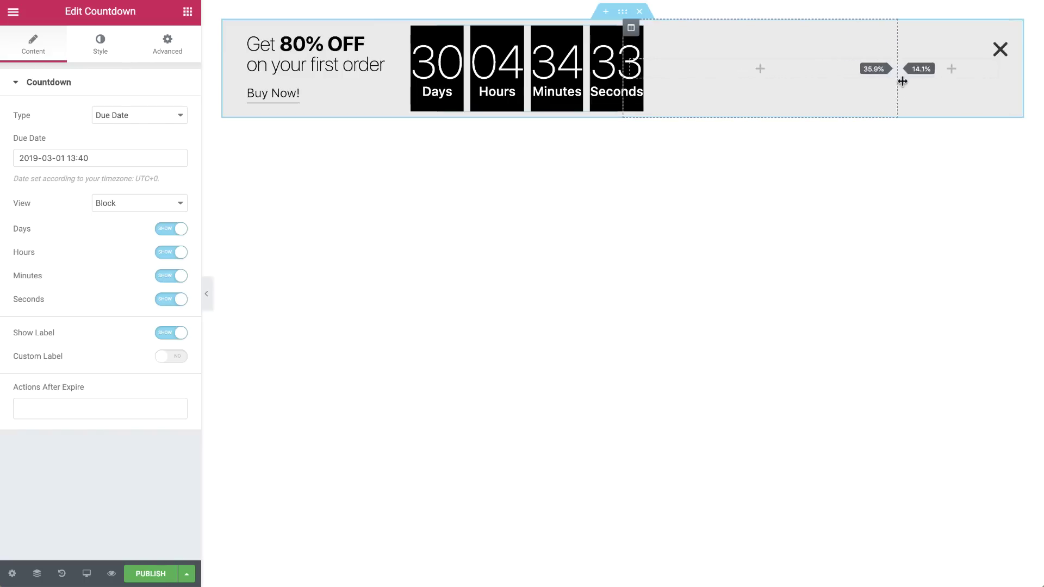
left_click_drag(622, 79, 819, 102)
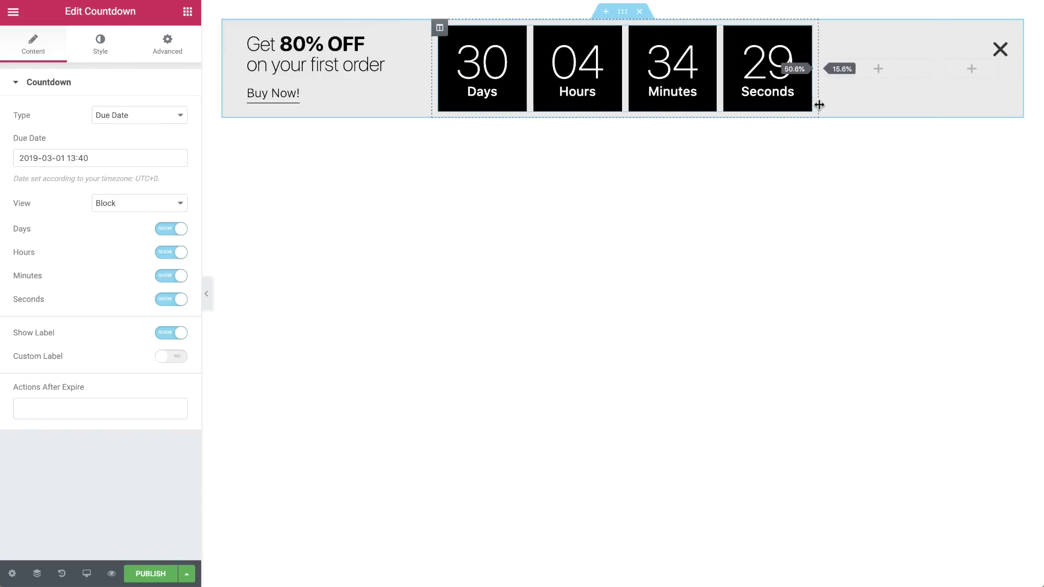
Make it an Evergreen Timer of 23 hours 59 minutes with the days box hidden.
left_click(170, 120)
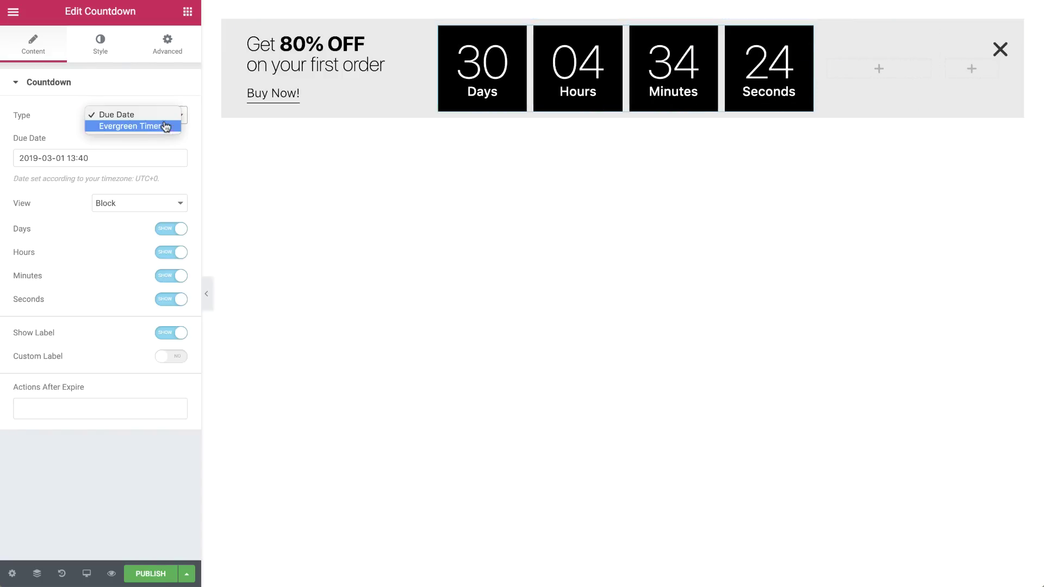
left_click(165, 127)
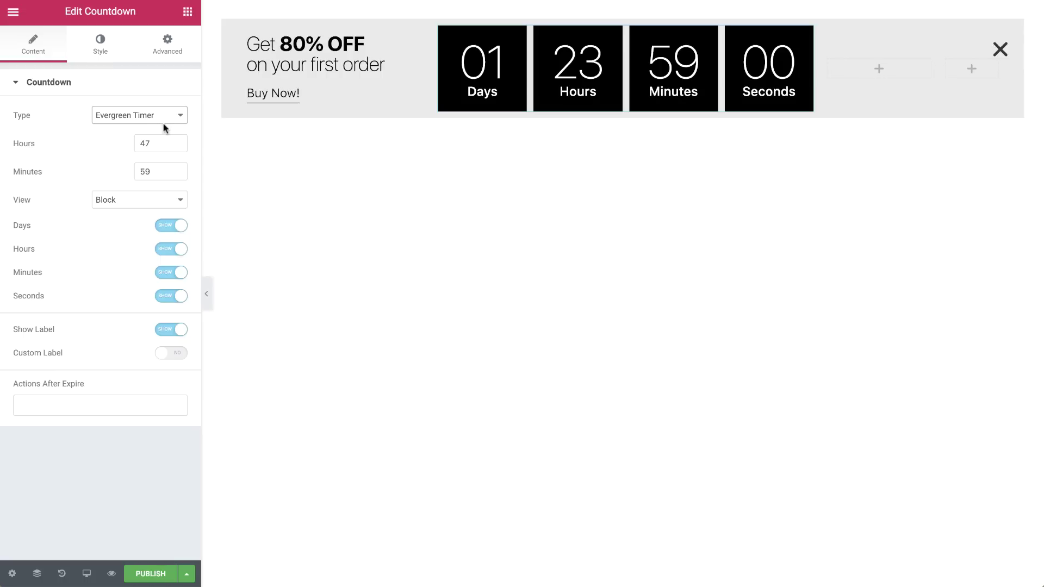
double_click(145, 143)
type("23")
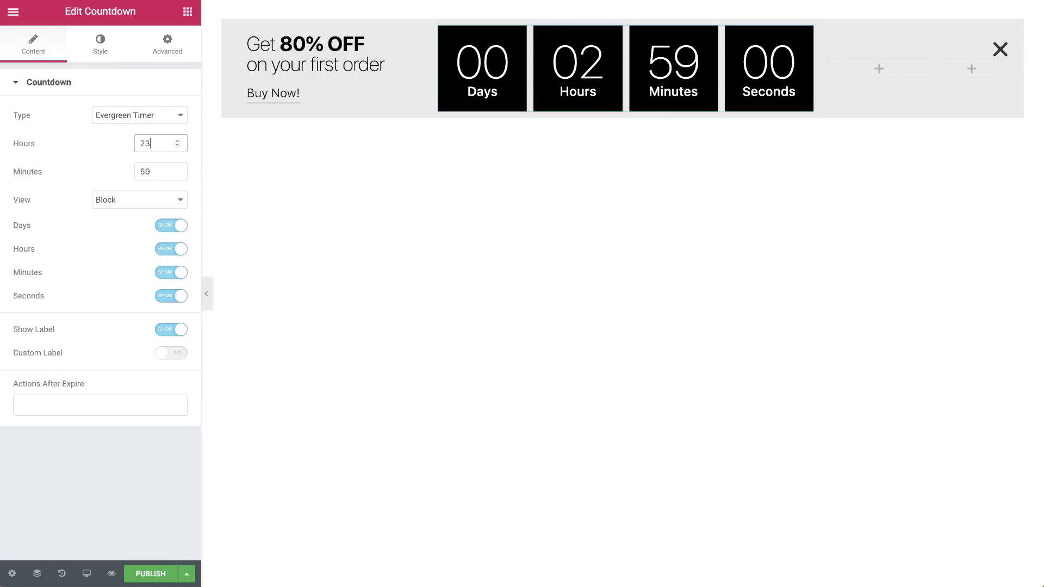
left_click(171, 225)
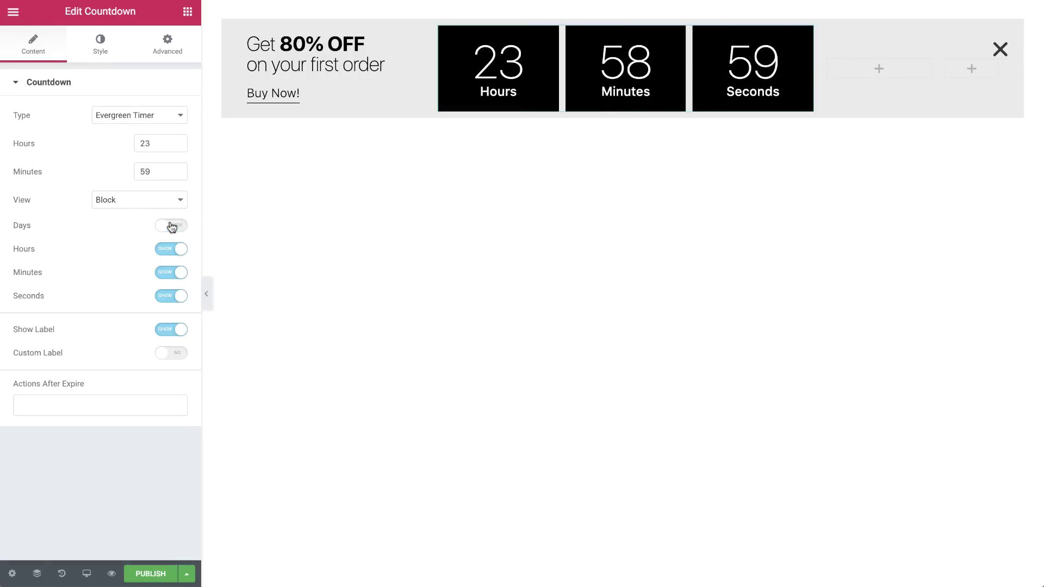
After expiry, hide the countdown and show a sale-over message.
left_click(102, 405)
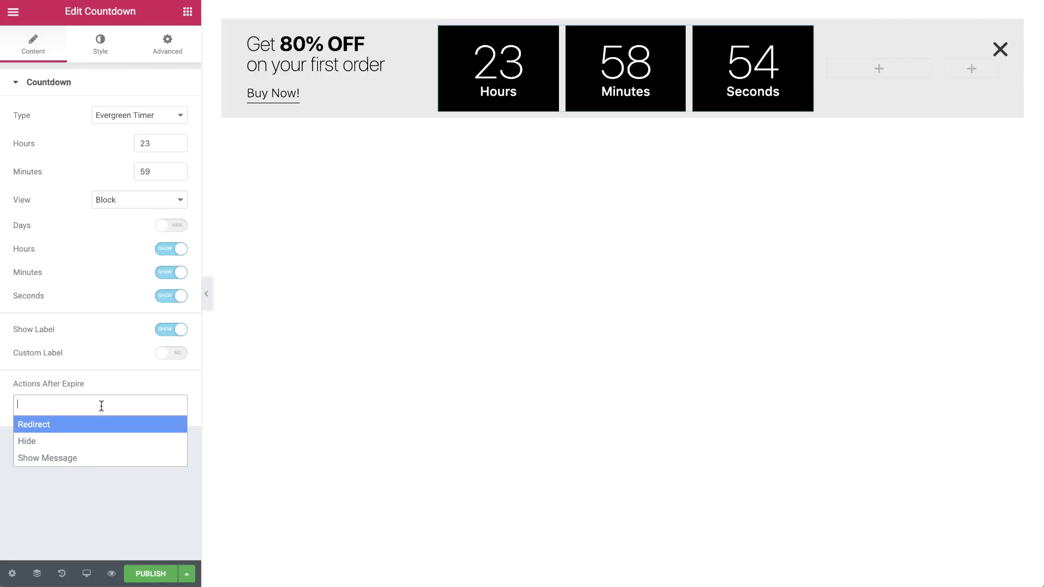
left_click(95, 441)
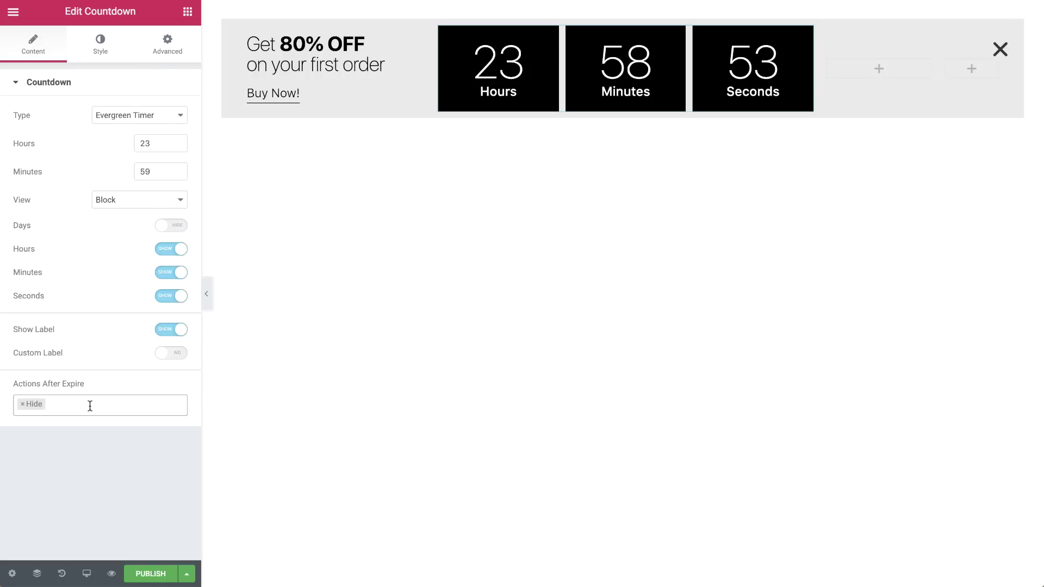
left_click(90, 405)
left_click(84, 455)
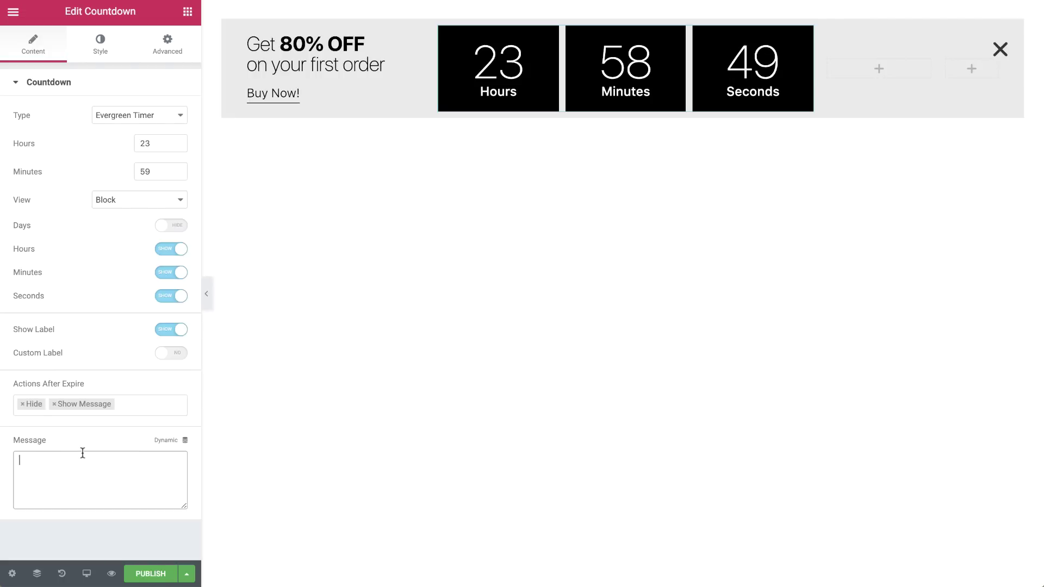
type("Sorry, the sale is over")
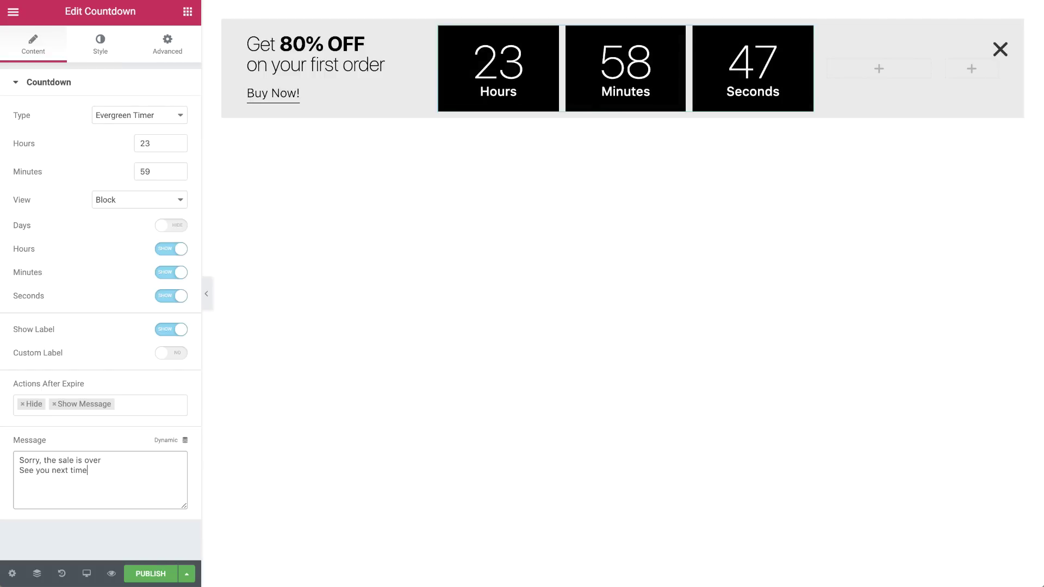
Make the countdown digits black, size 90 and thin weight.
left_click(100, 45)
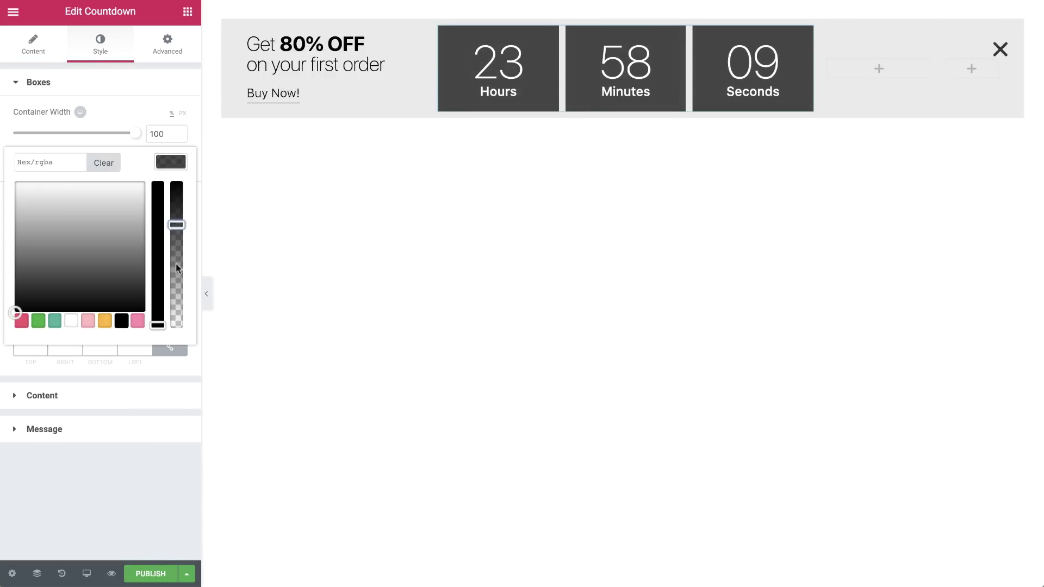
left_click(171, 167)
left_click(122, 324)
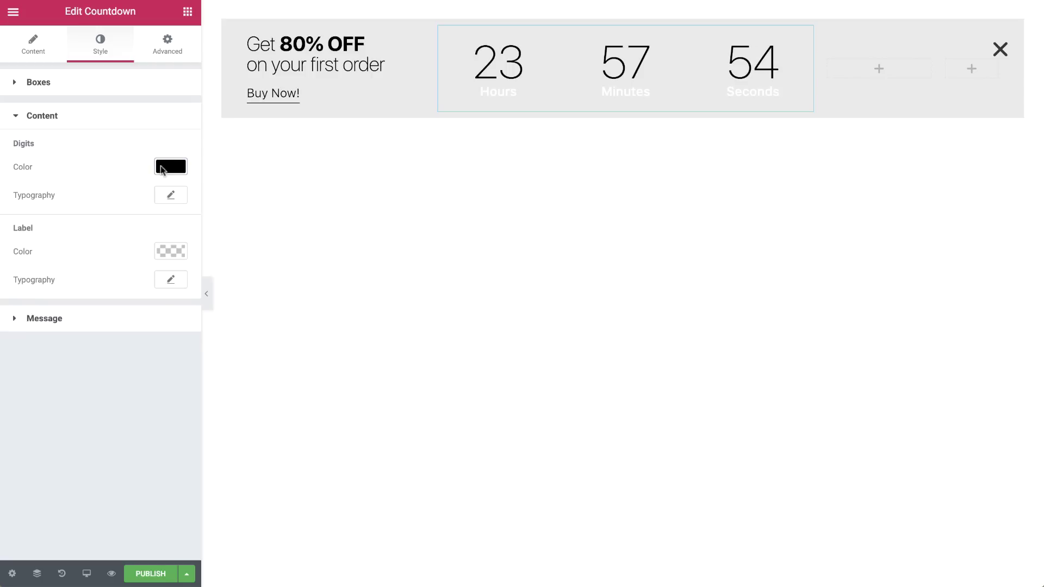
left_click(170, 195)
left_click(152, 277)
type("90")
left_click(163, 306)
left_click(146, 212)
left_click(171, 195)
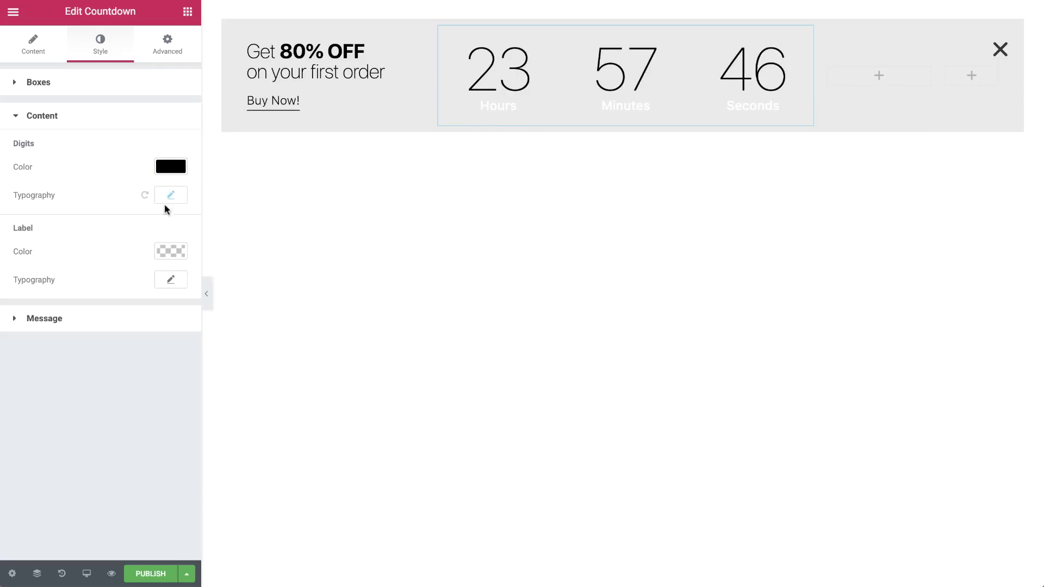
Make the labels black with lighter weight and clear the box background.
left_click(170, 252)
left_click(121, 408)
left_click(168, 279)
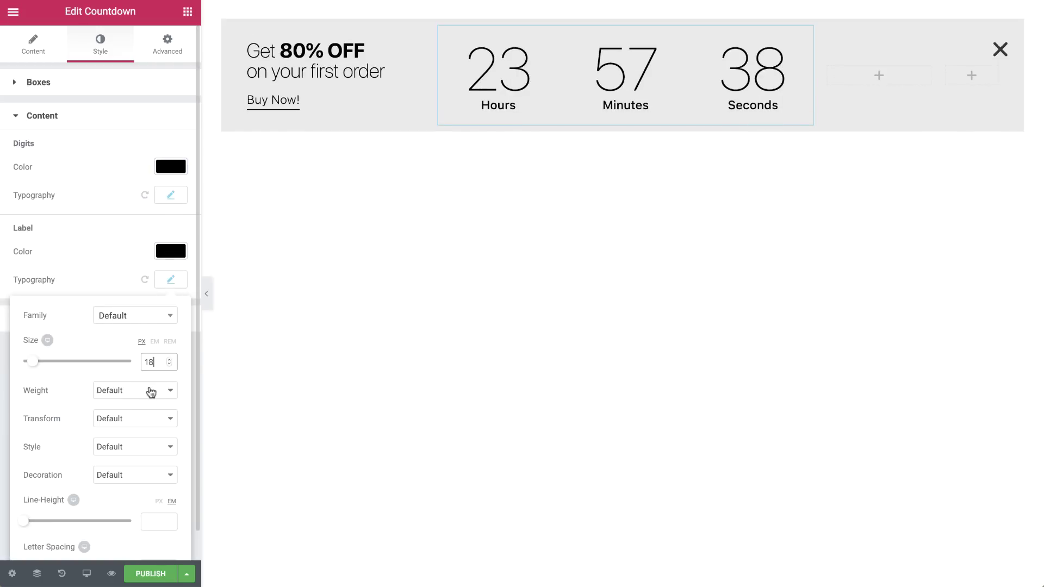
left_click(152, 390)
left_click(152, 310)
left_click(172, 288)
left_click(123, 82)
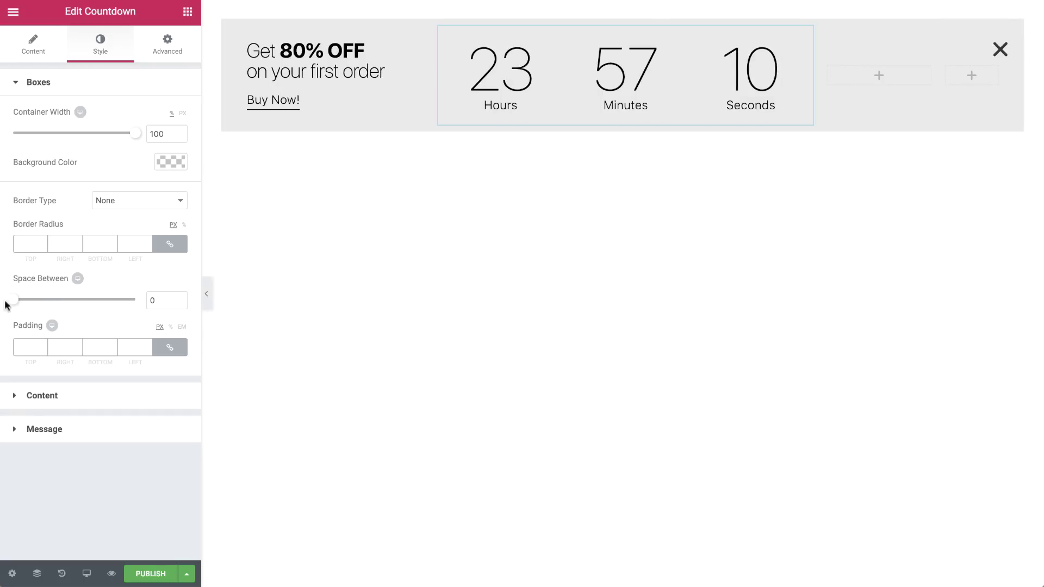
left_click(186, 12)
Insert the Air2 AirPods image beside the countdown, right-aligned at Full size.
left_click_drag(87, 197, 874, 86)
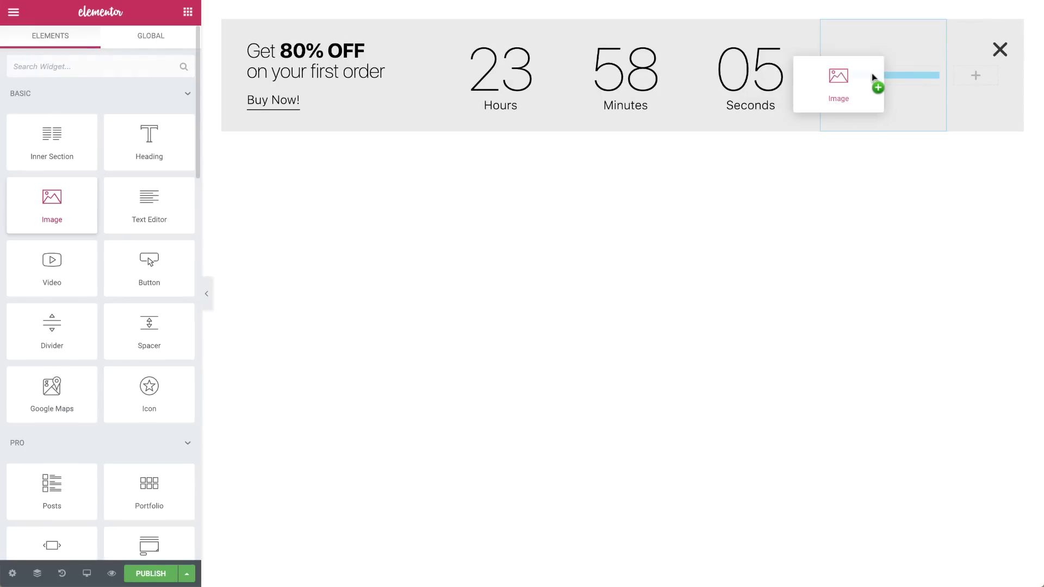
left_click(117, 185)
left_click(164, 187)
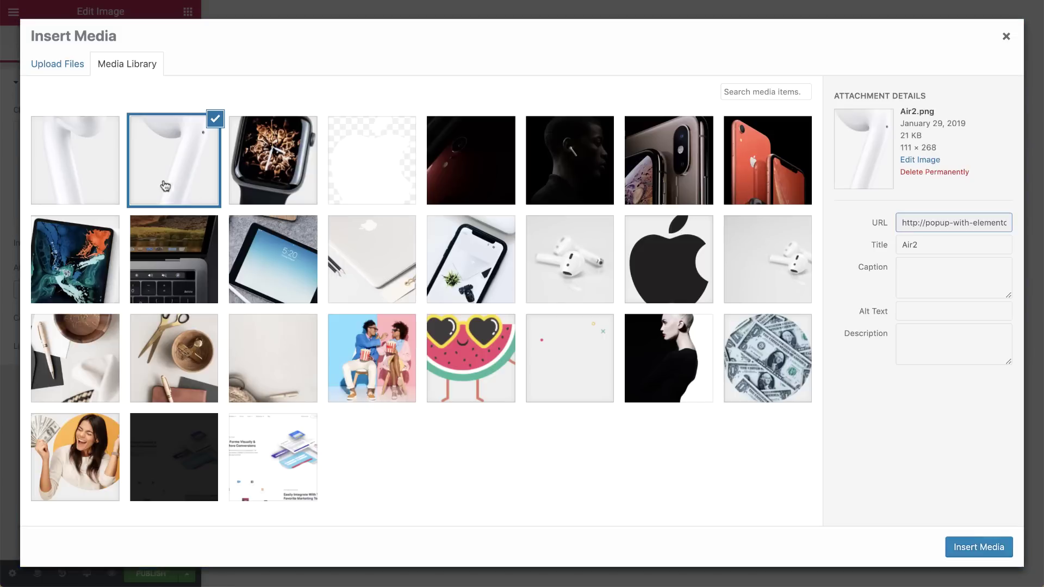
left_click(979, 547)
left_click(169, 289)
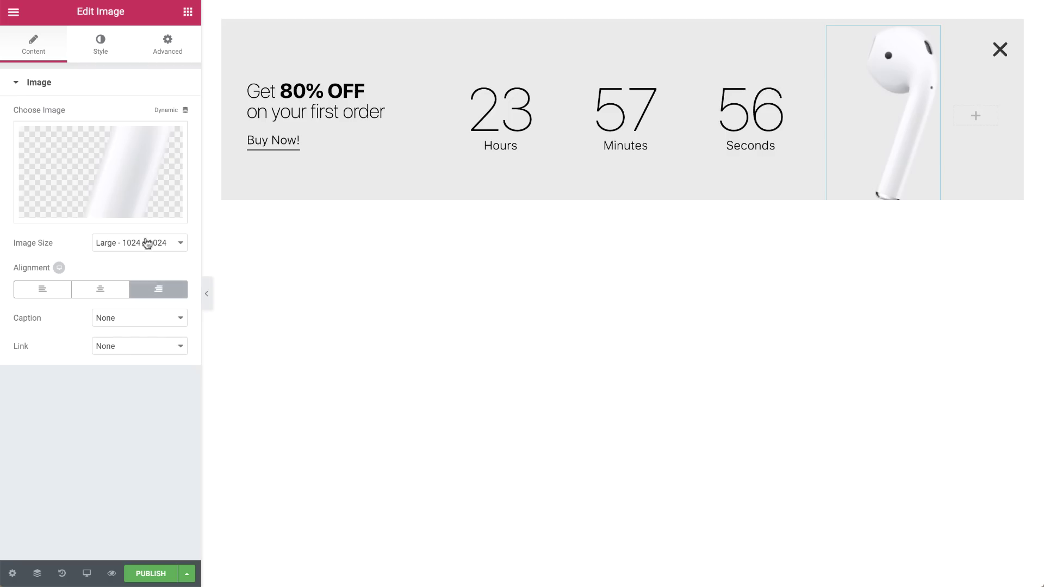
left_click(147, 243)
Set the image width to 80 and a bottom margin of -25.
left_click(98, 46)
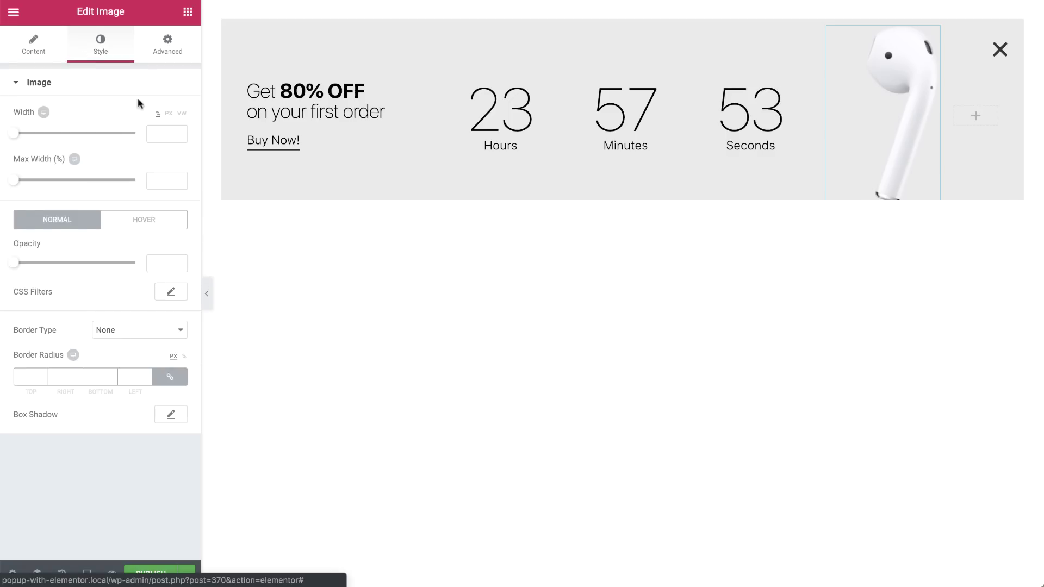
left_click(165, 133)
type("80")
left_click(168, 54)
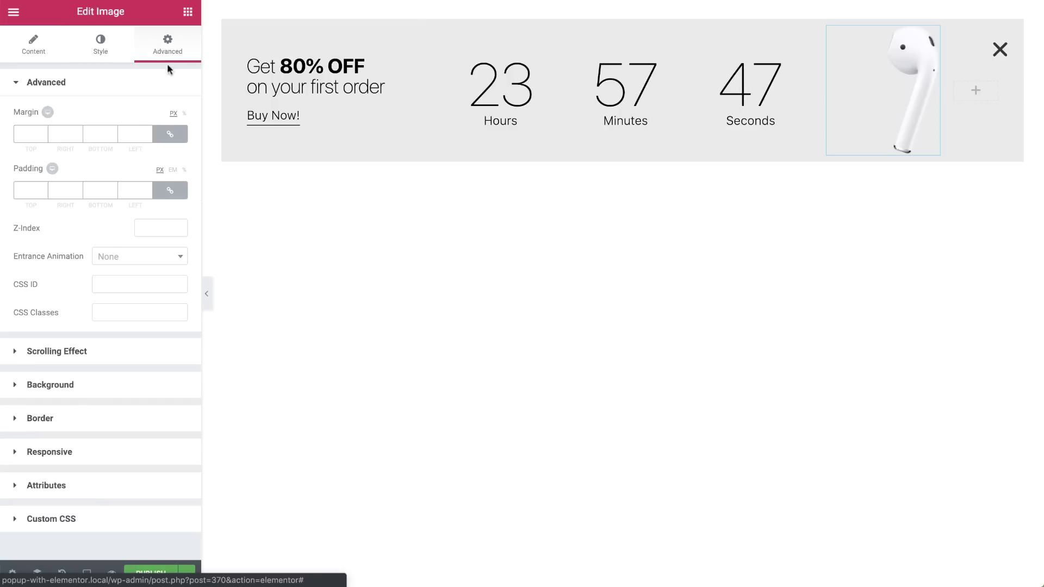
type("-1")
key("BackSpace")
type("-24")
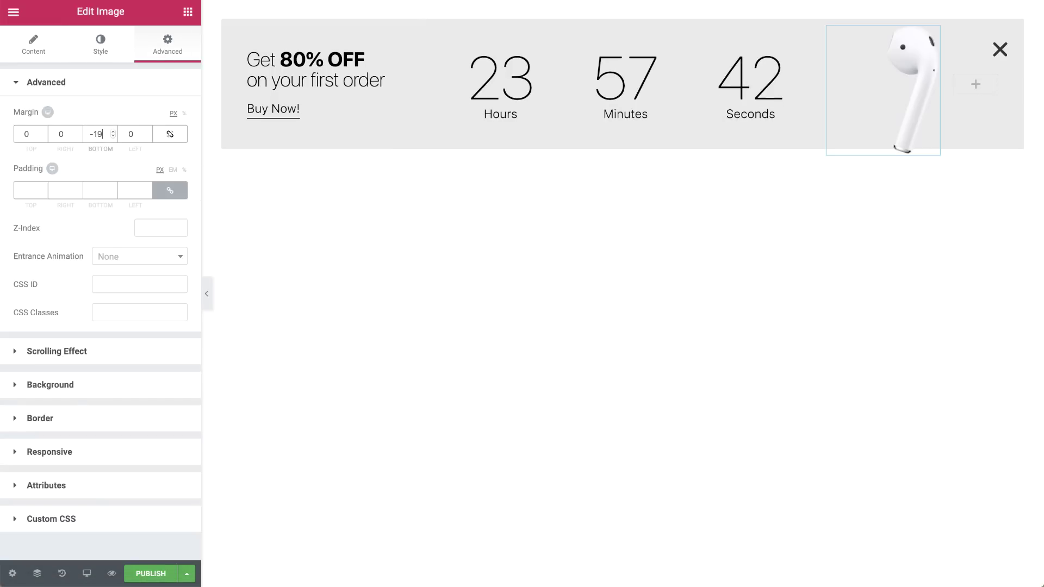
key("Down")
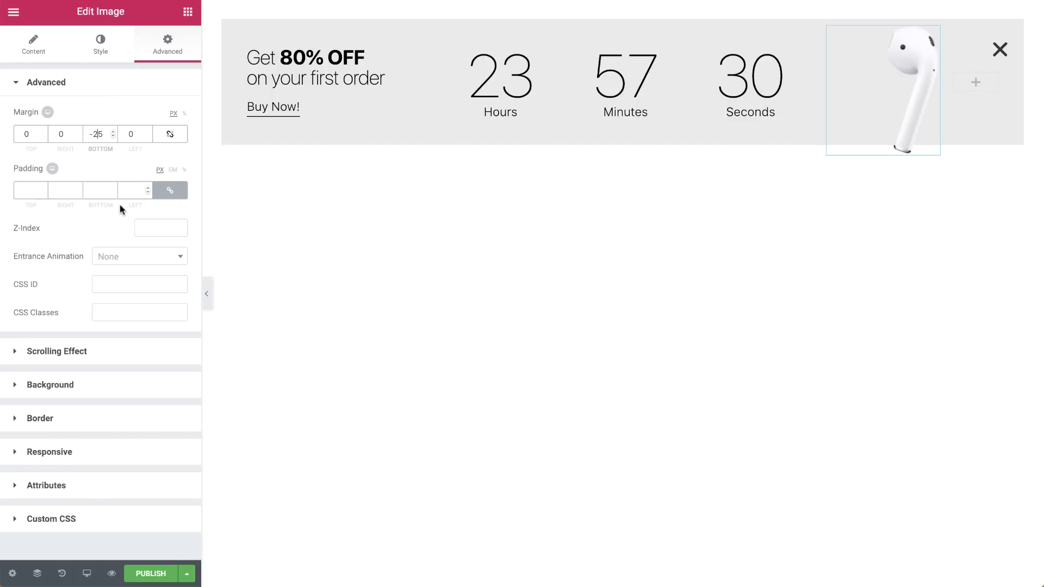
Give the image a Slow Rotate In Down Left entrance with 500ms delay.
left_click(145, 257)
type("rota")
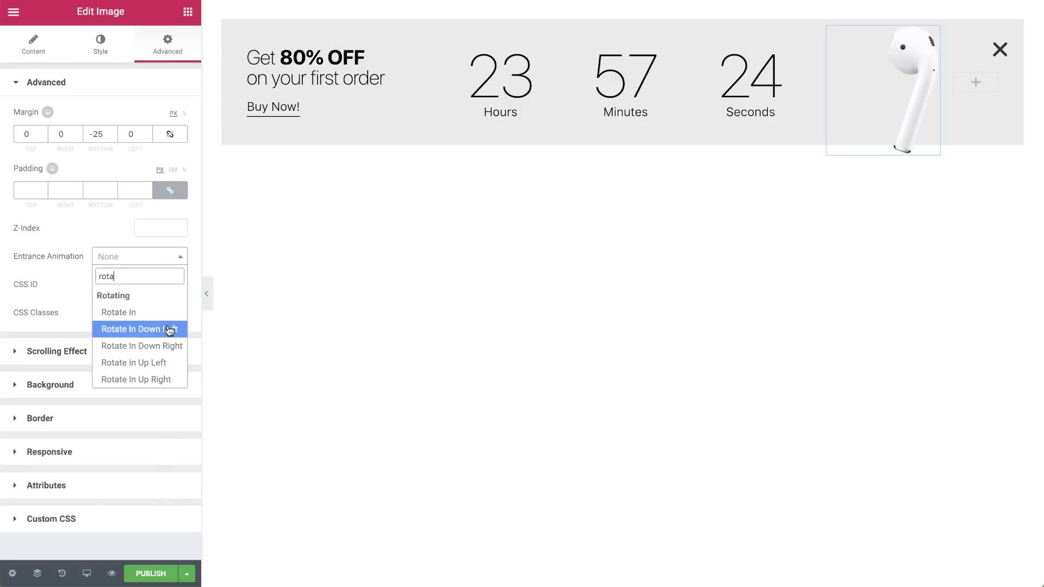
left_click(138, 328)
left_click(144, 284)
left_click(155, 312)
type("500")
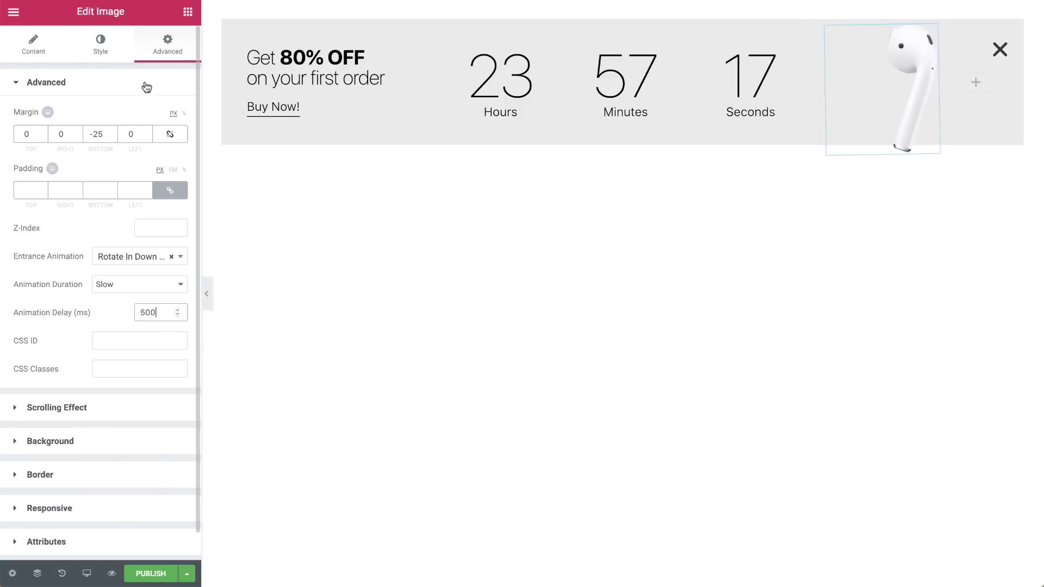
Copy the earbud image into the empty right column and swap in a different earbud picture.
left_click(310, 8)
right_click(916, 85)
left_click(939, 142)
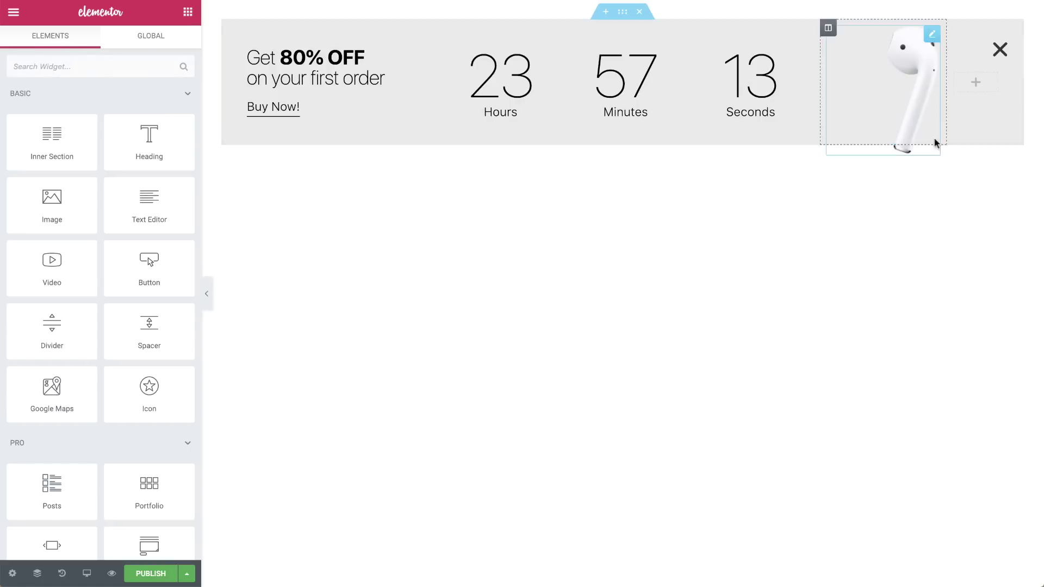
right_click(971, 87)
left_click(965, 97)
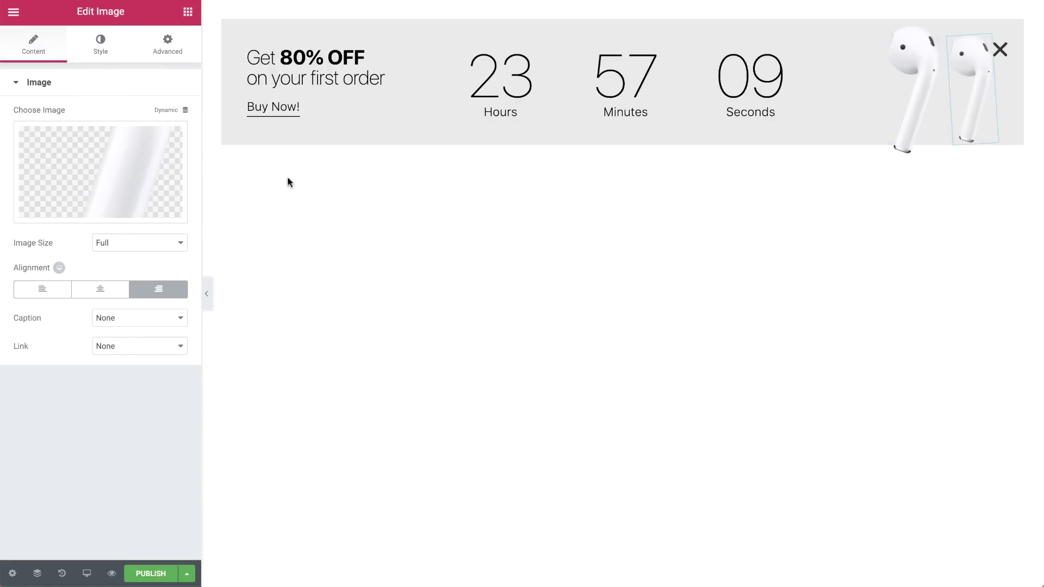
left_click(101, 171)
left_click(958, 550)
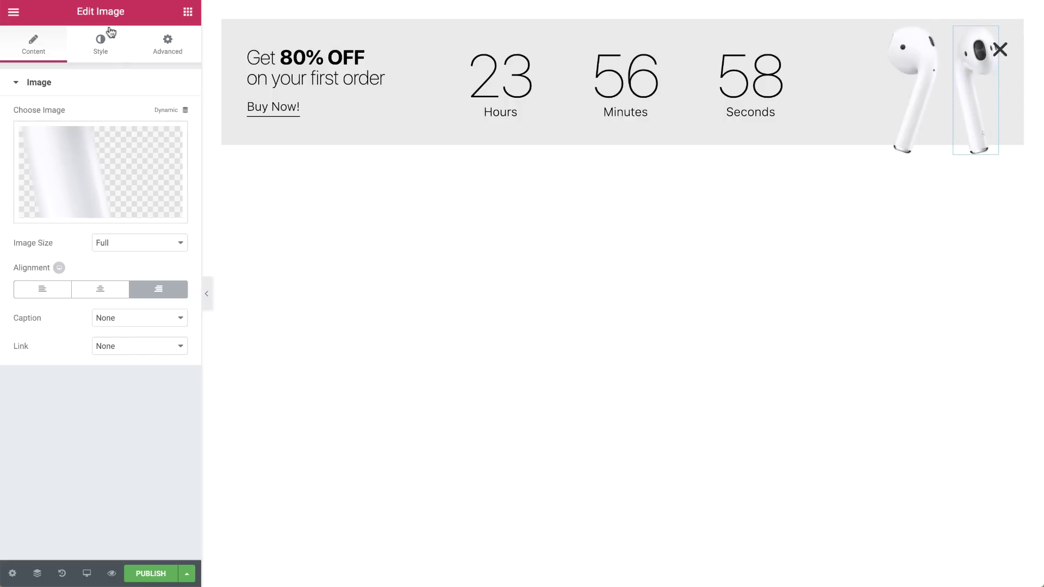
Set the second image width 65 with bottom margin -110 and left margin -50.
left_click(101, 45)
left_click(161, 134)
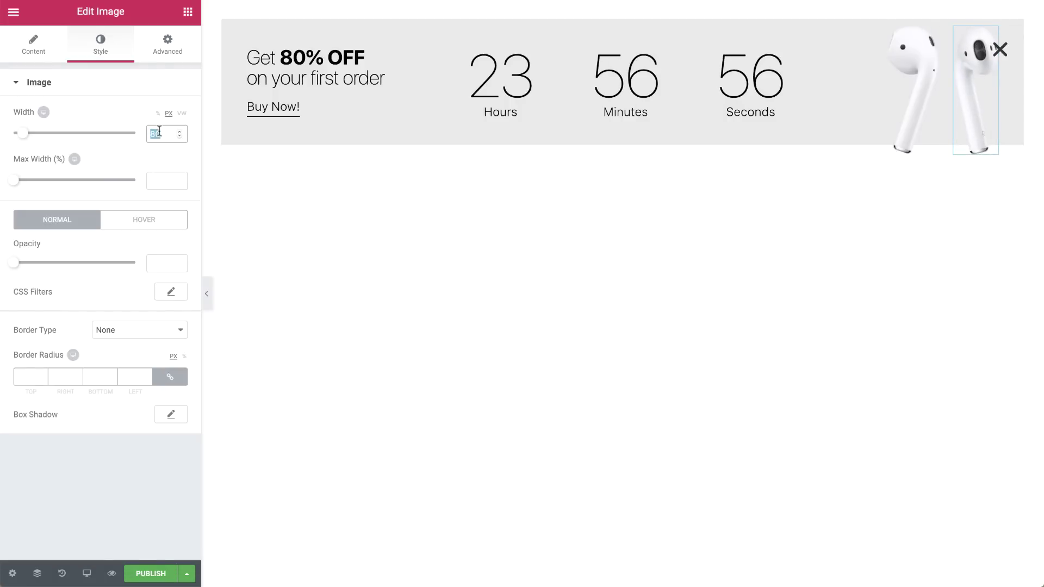
left_click(167, 45)
left_click(98, 134)
type("-110")
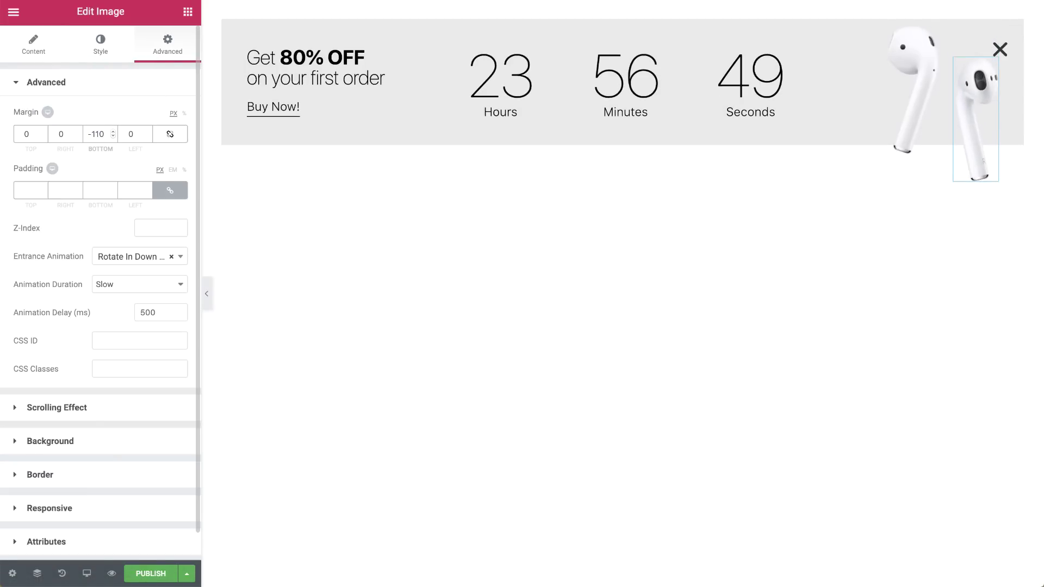
key("Tab")
type("-50")
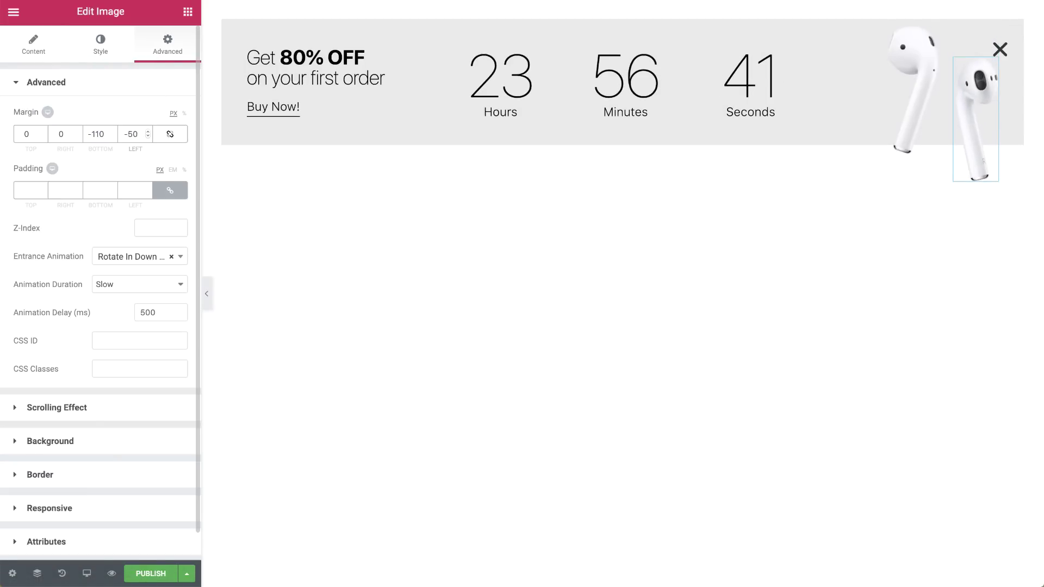
Give it a Rotate In Down Left entrance with 1000ms delay.
left_click(132, 263)
left_click(142, 320)
double_click(140, 318)
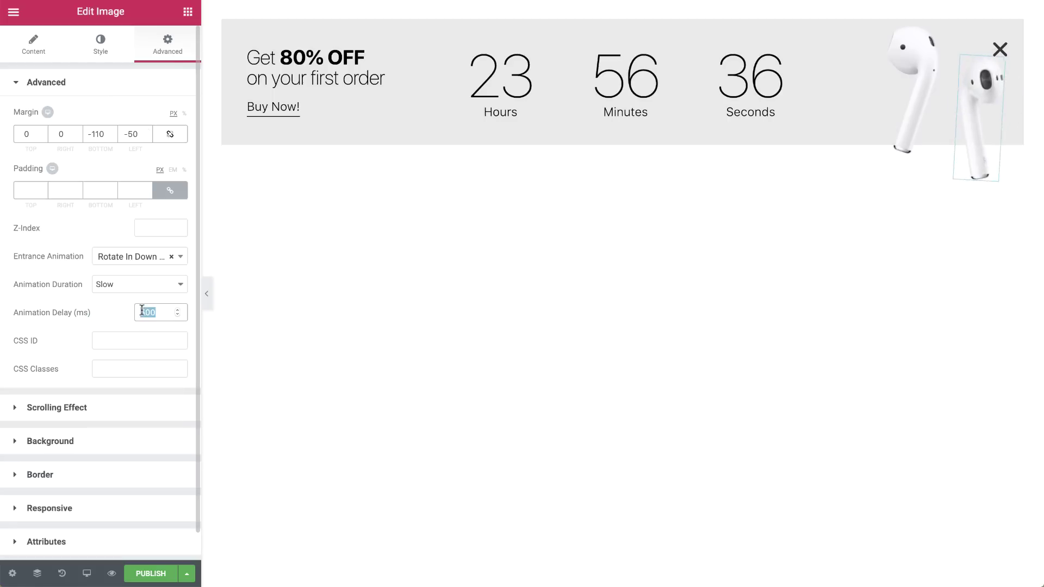
type("1000")
left_click(187, 13)
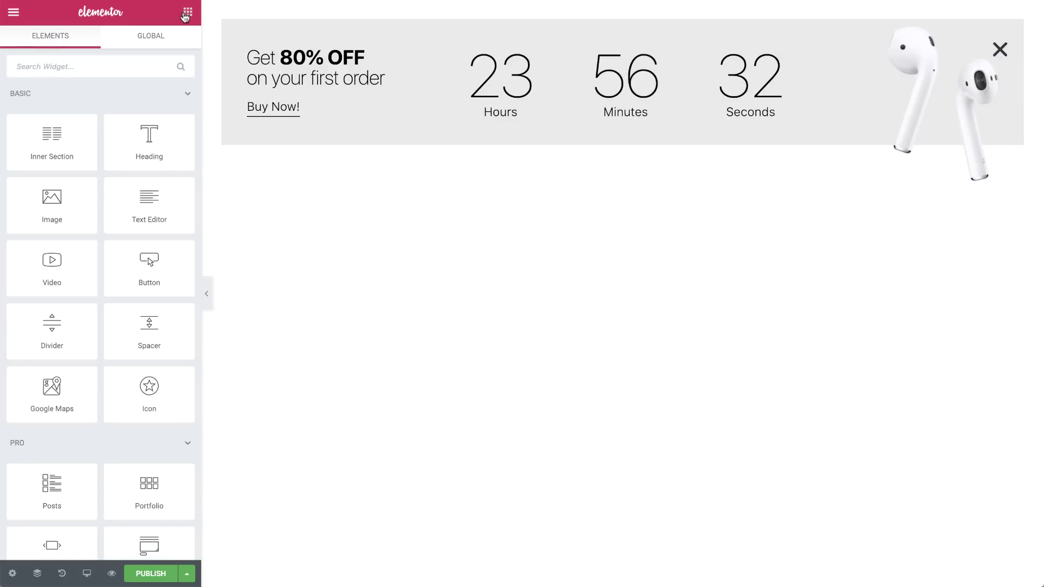
In Publish Settings, add an Include Entire Site display condition.
left_click(157, 574)
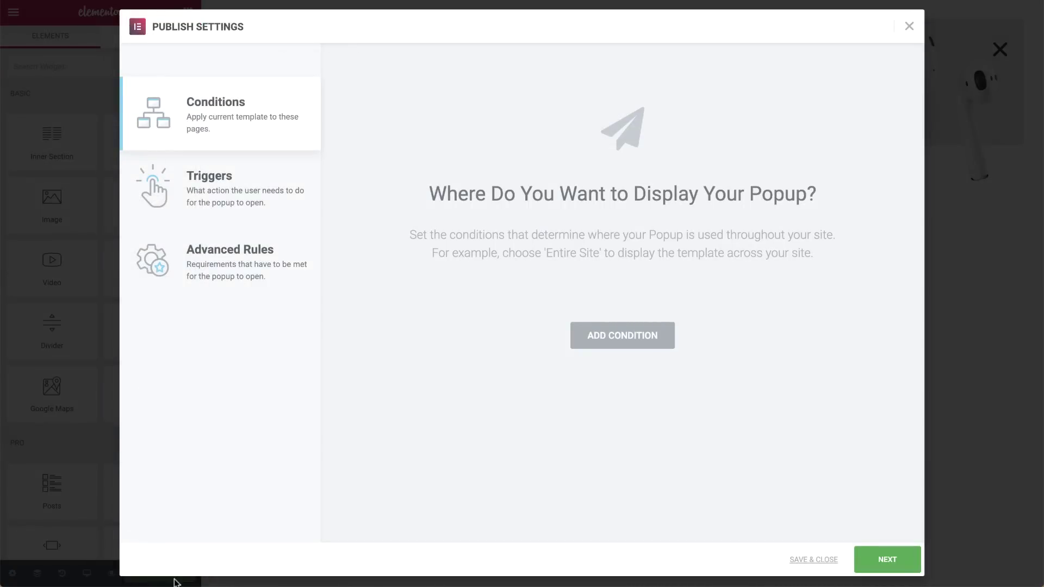
left_click(607, 343)
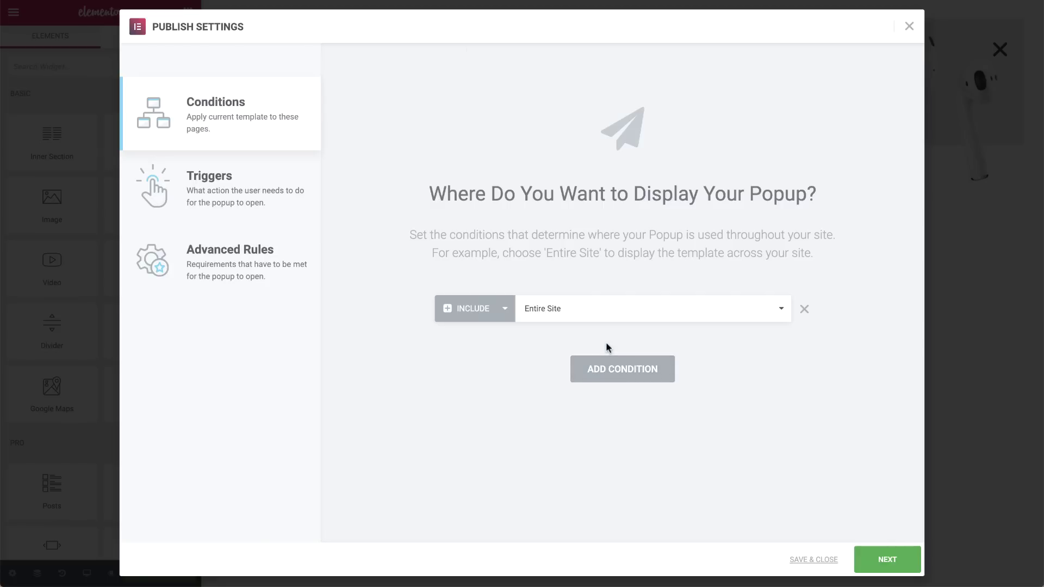
Enable the On Page Load trigger with a 3-second delay.
left_click(297, 216)
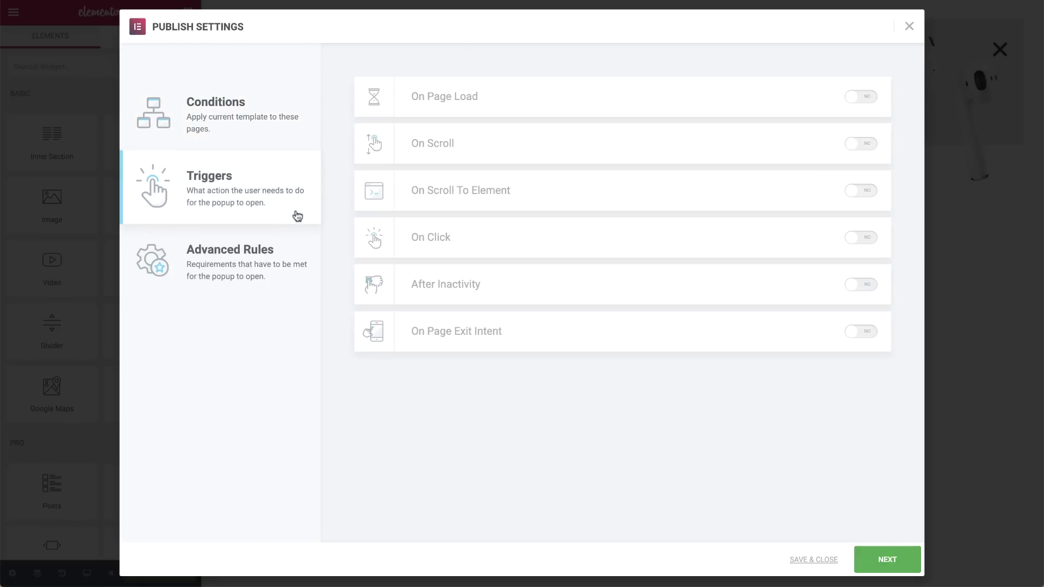
left_click(862, 96)
type("3")
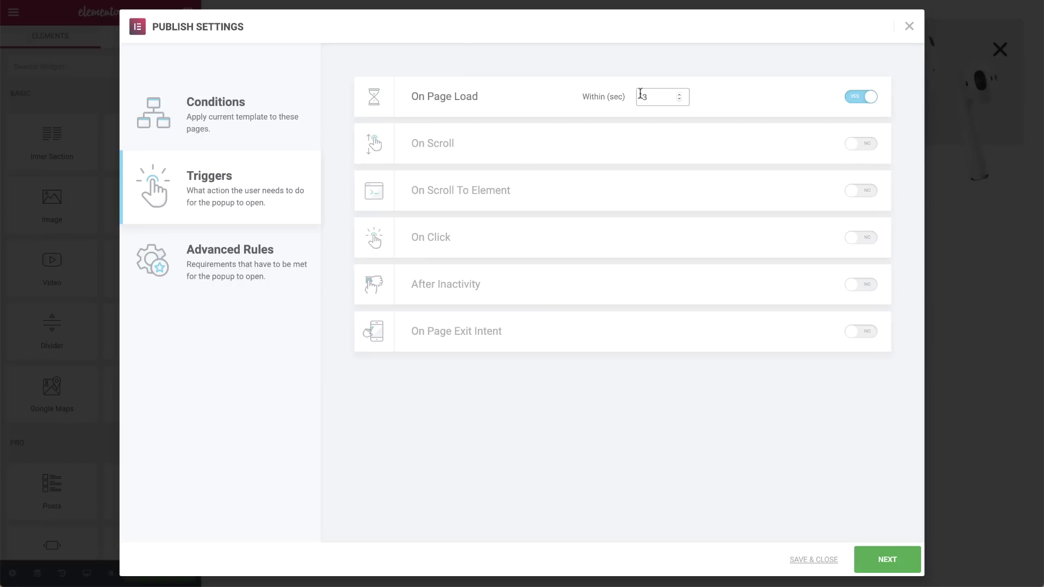
left_click(258, 257)
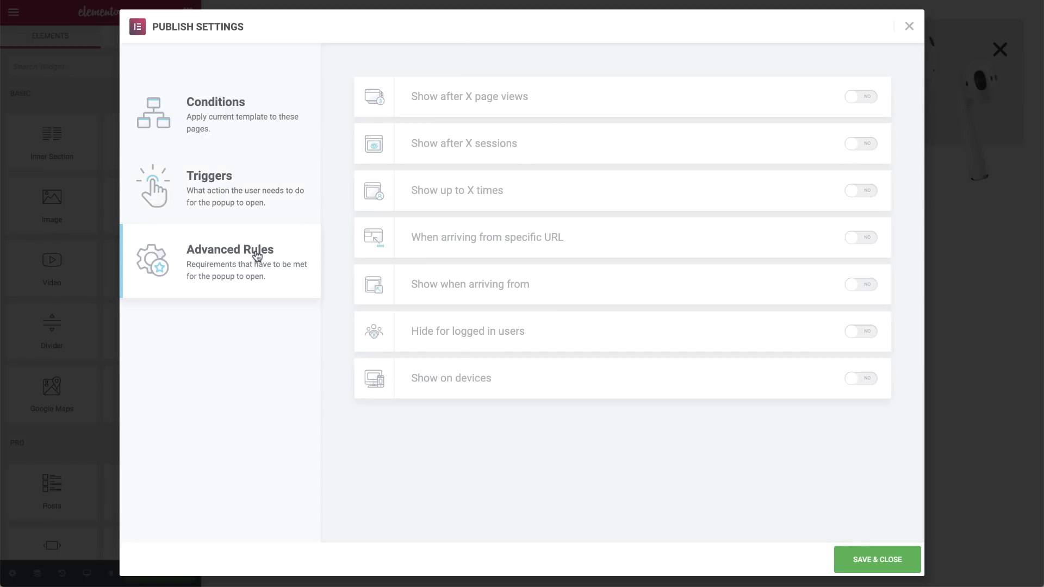
Hide for logged-in users, show up to 1 time, then Save & Close to publish.
left_click(873, 336)
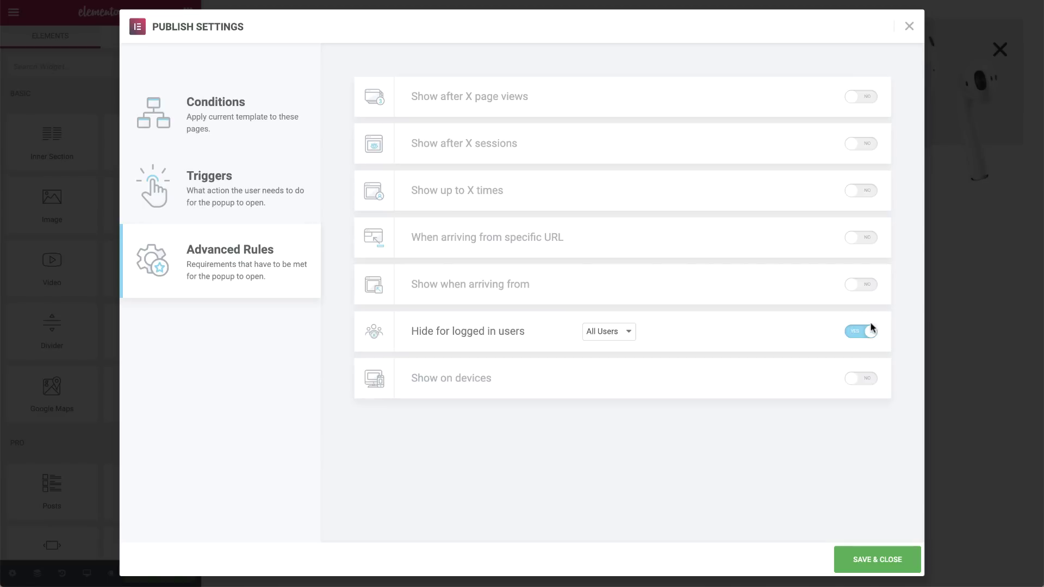
left_click(861, 197)
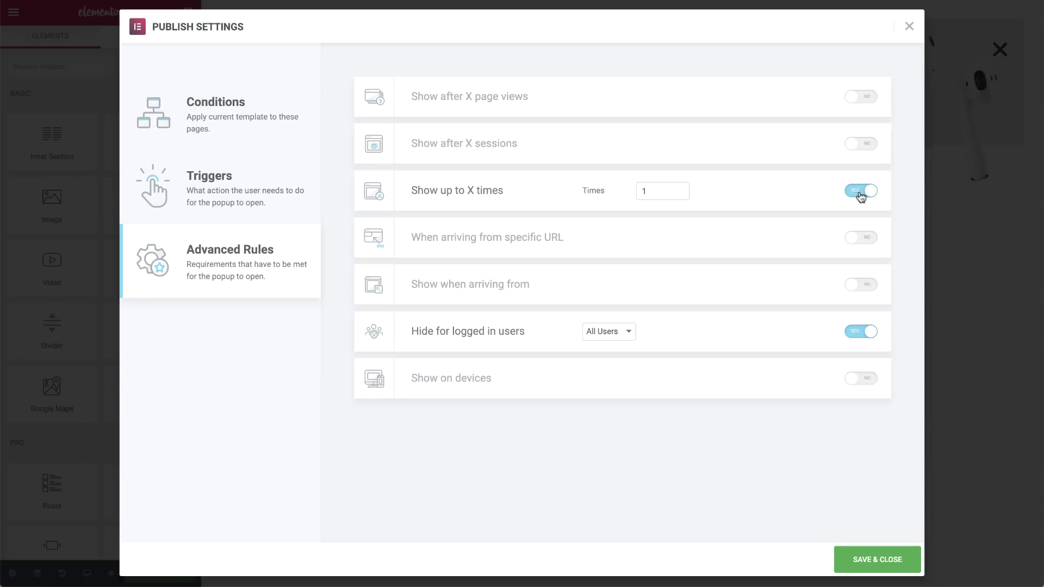
left_click(863, 554)
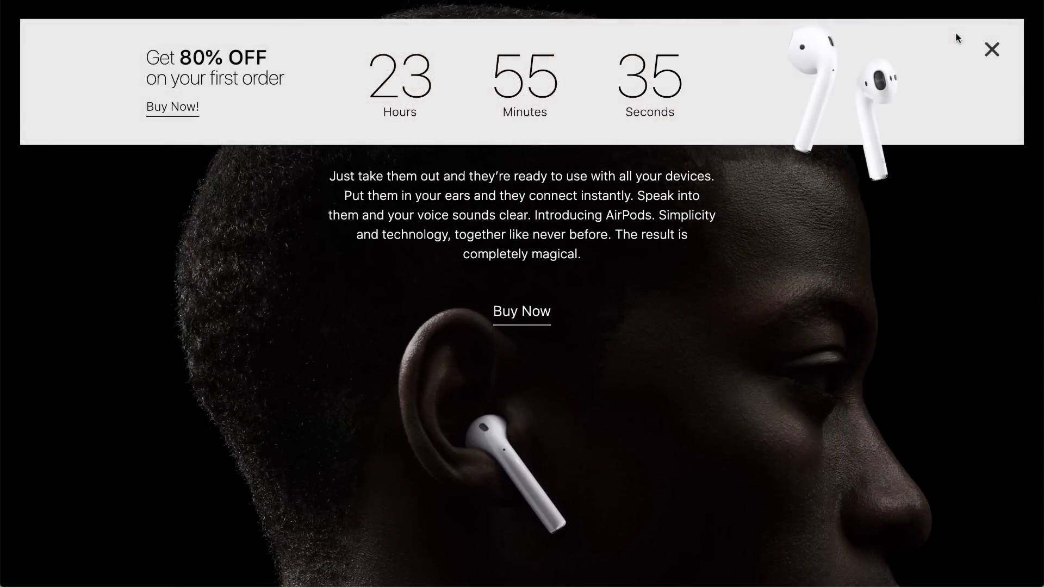
Dismiss the hello bar on the live AirPods page to reveal the headline.
left_click(993, 54)
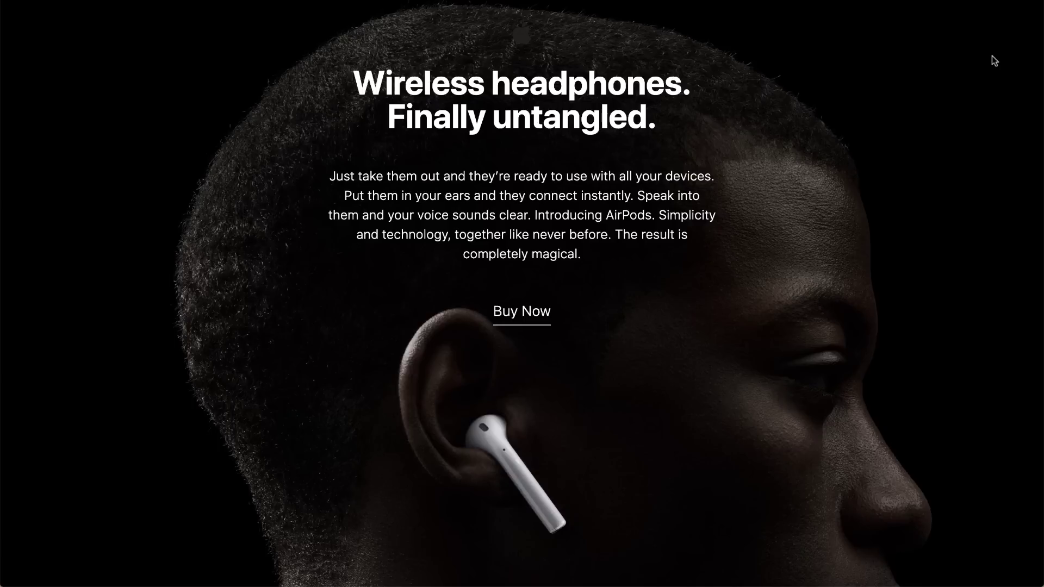